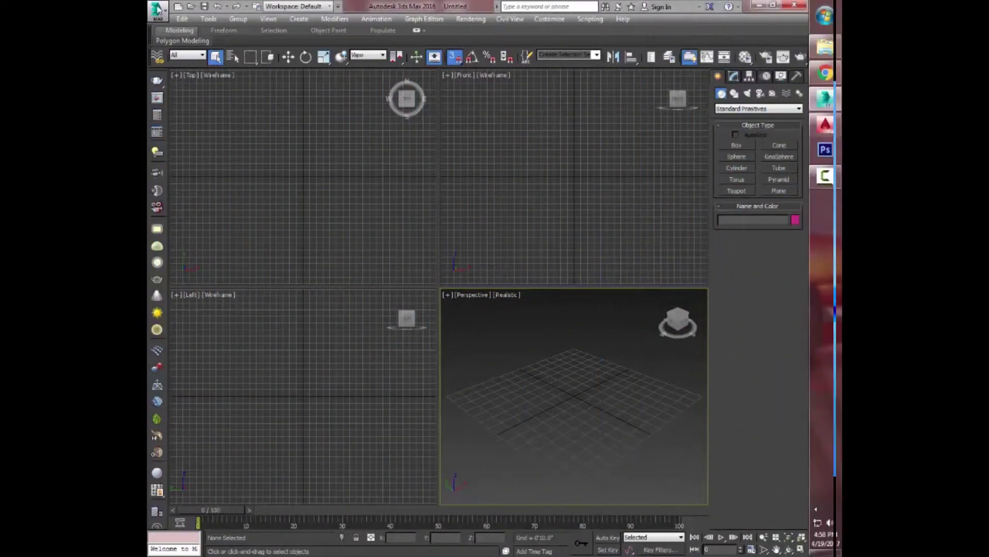
Open the 3ds Max application menu to reach the file commands
{"action": "left_click", "coordinate": [158, 9]}
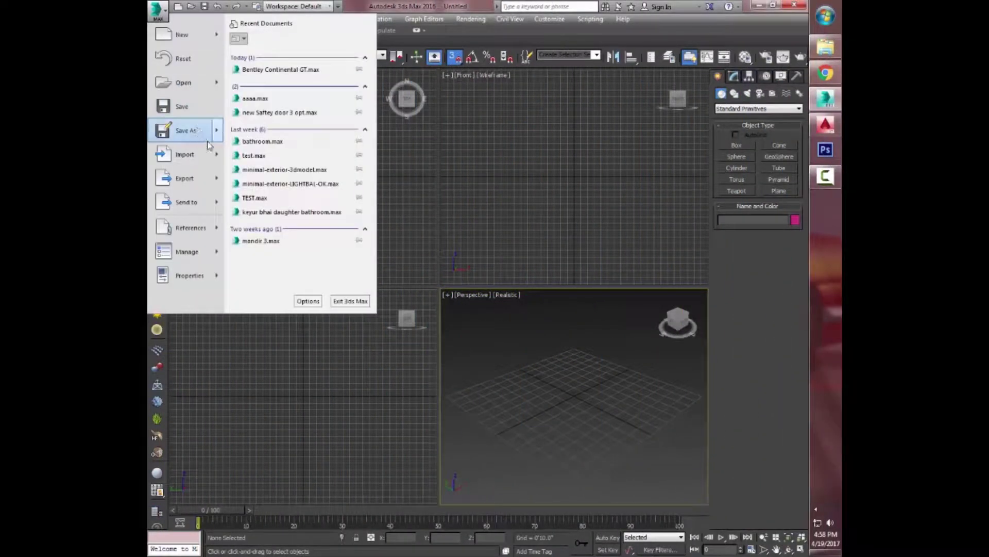
{"action": "mouse_move", "coordinate": [184, 177]}
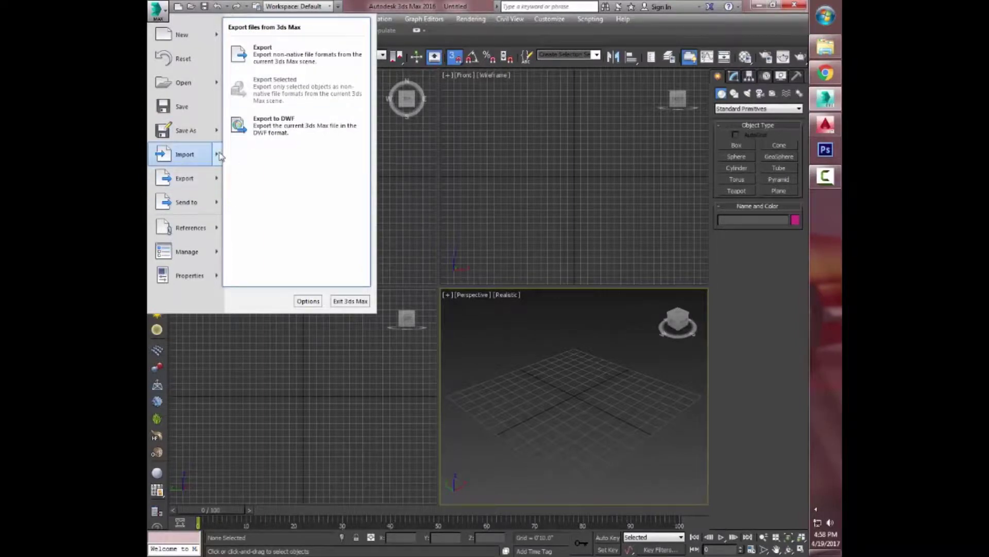
Import new block.dwg, rescaling it with Inches as the incoming file units
{"action": "left_click", "coordinate": [260, 48]}
{"action": "left_click", "coordinate": [371, 152]}
{"action": "left_click", "coordinate": [598, 326]}
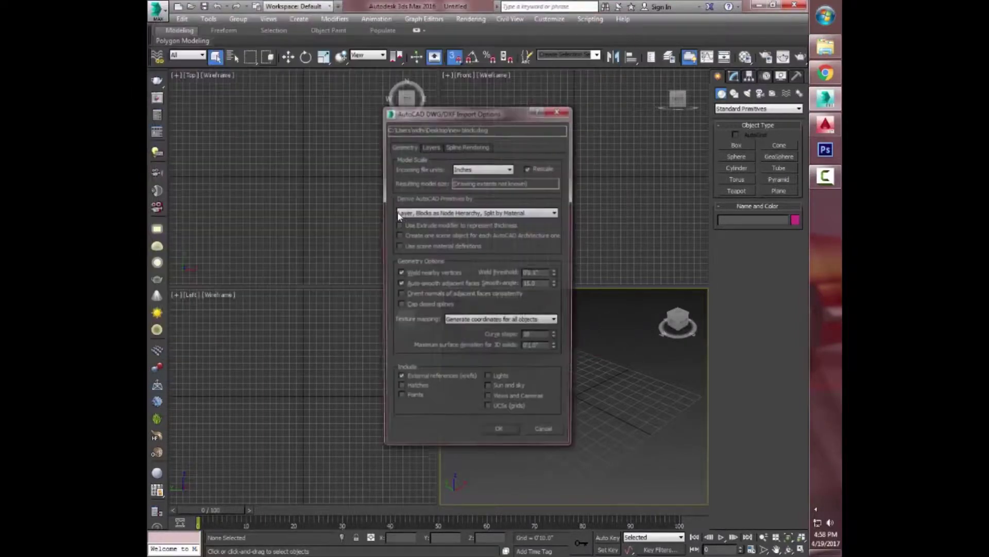
{"action": "left_click", "coordinate": [535, 172]}
{"action": "left_click", "coordinate": [510, 168]}
{"action": "left_click", "coordinate": [479, 176]}
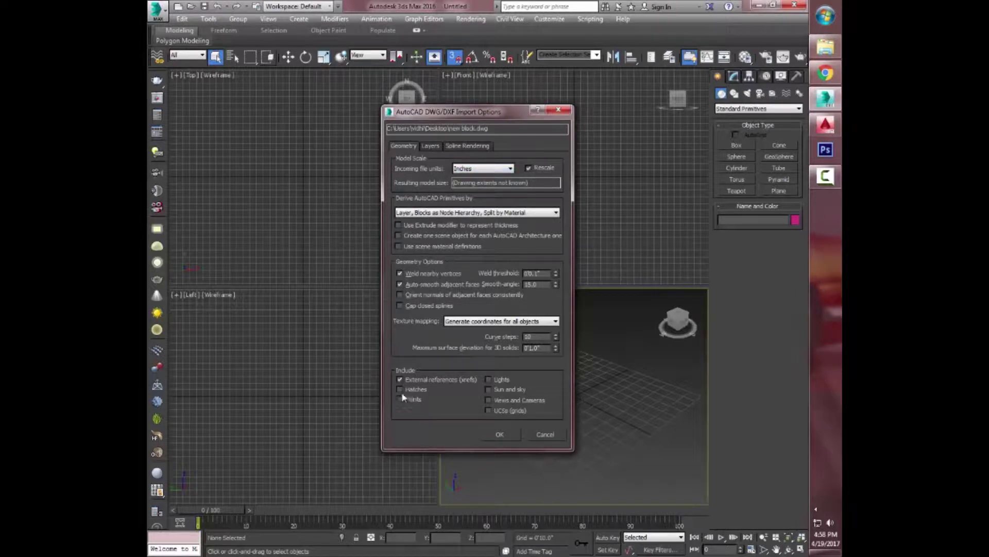
{"action": "left_click", "coordinate": [499, 433]}
Maximize the Top view, group the whole plan as Group001, and reset its X position to 0
{"action": "left_click", "coordinate": [348, 216]}
{"action": "key", "text": "alt+w"}
{"action": "left_click_drag", "start_coordinate": [347, 226], "coordinate": [521, 331]}
{"action": "left_click", "coordinate": [238, 19]}
{"action": "left_click", "coordinate": [483, 304]}
{"action": "key", "text": "w"}
{"action": "right_click", "coordinate": [421, 538]}
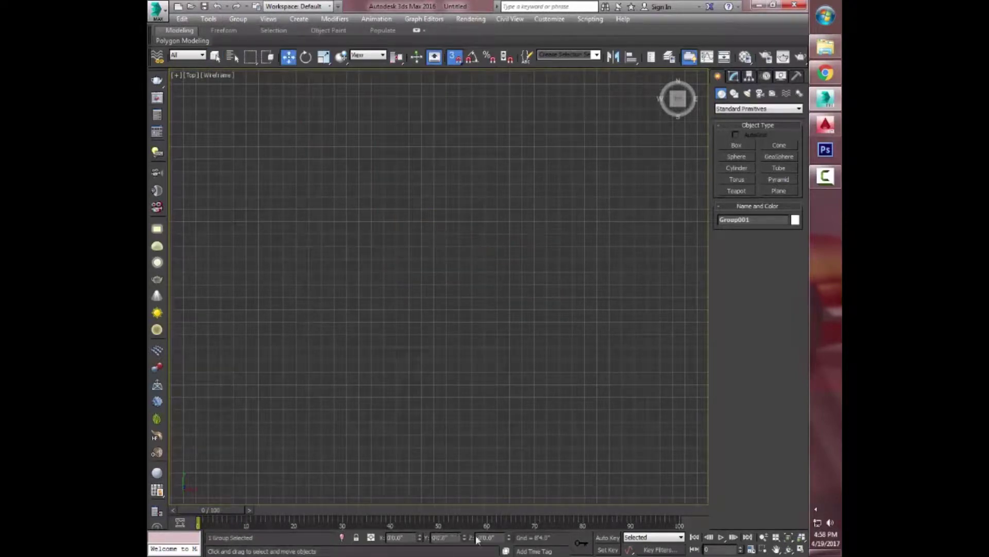
Zoom to fit the floor plan, hide the viewport grid, and deselect the group
{"action": "key", "text": "z"}
{"action": "middle_click_drag", "start_coordinate": [461, 309], "coordinate": [465, 267]}
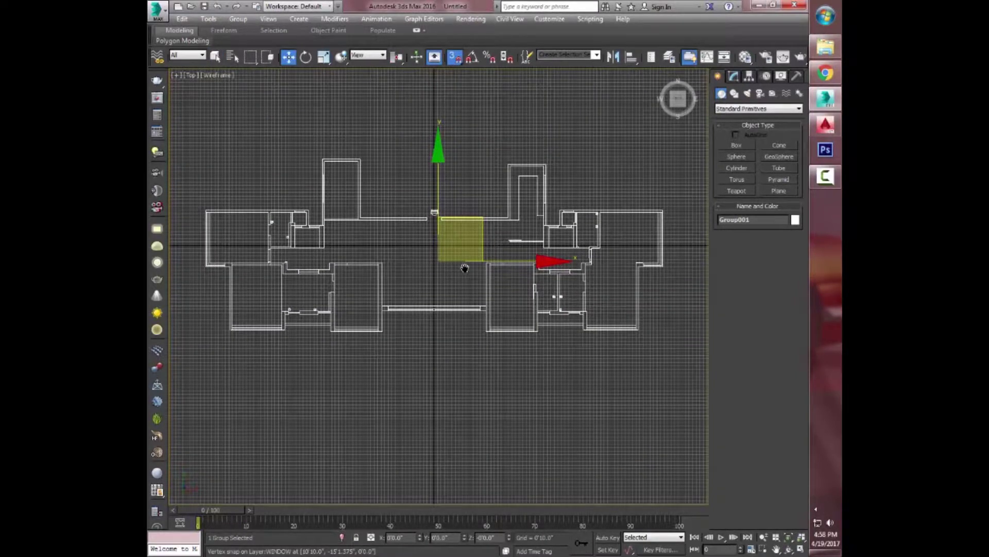
{"action": "key", "text": "g"}
{"action": "scroll", "coordinate": [370, 250], "scroll_direction": "up", "scroll_amount": 3}
{"action": "scroll", "coordinate": [419, 282], "scroll_direction": "down", "scroll_amount": 3}
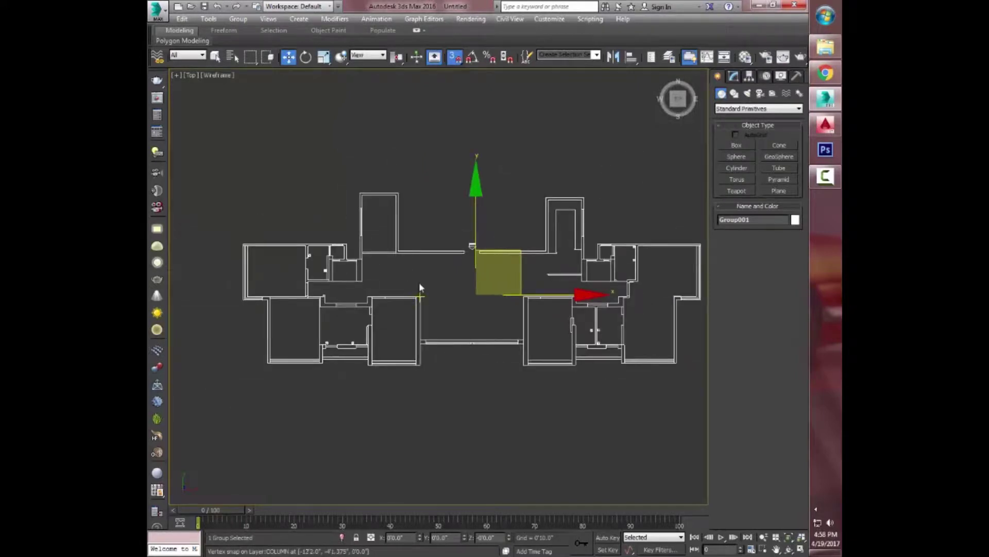
{"action": "right_click", "coordinate": [391, 277]}
{"action": "left_click", "coordinate": [381, 259]}
{"action": "scroll", "coordinate": [381, 258], "scroll_direction": "up", "scroll_amount": 4}
{"action": "scroll", "coordinate": [464, 278], "scroll_direction": "up", "scroll_amount": 3}
Start a new Line and place its first vertex on a wall corner
{"action": "right_click", "coordinate": [472, 278]}
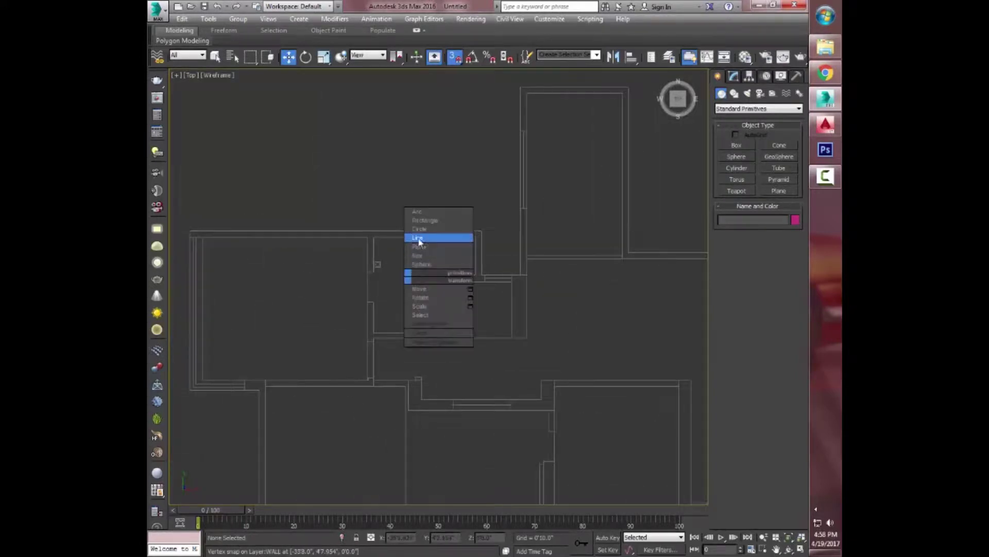
{"action": "left_click", "coordinate": [419, 241]}
{"action": "scroll", "coordinate": [269, 309], "scroll_direction": "down", "scroll_amount": 2}
{"action": "scroll", "coordinate": [265, 281], "scroll_direction": "up", "scroll_amount": 2}
{"action": "left_click", "coordinate": [265, 281]}
{"action": "scroll", "coordinate": [347, 294], "scroll_direction": "up", "scroll_amount": 2}
{"action": "scroll", "coordinate": [369, 285], "scroll_direction": "up", "scroll_amount": 2}
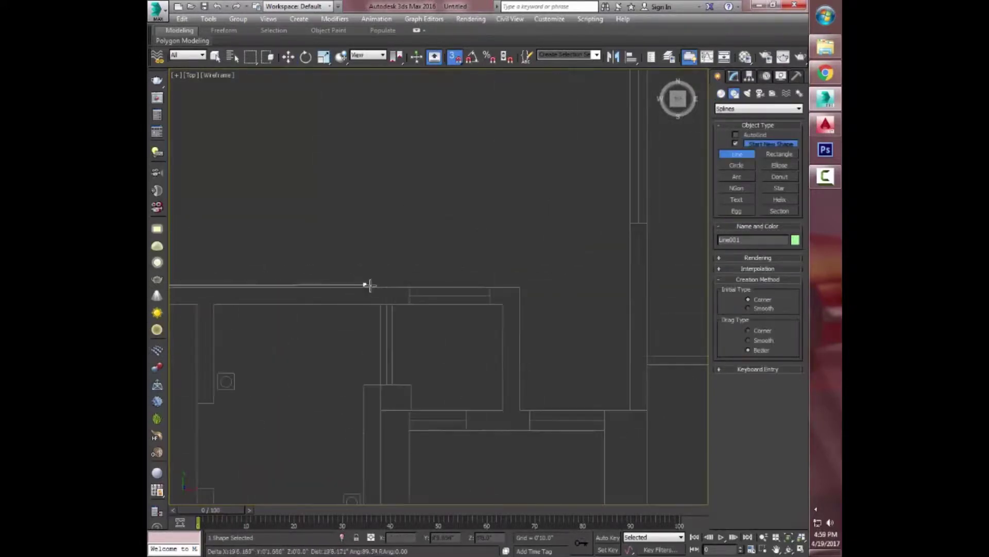
Trace Line001 along the horizontal wall and top corner, removing a misplaced vertex
{"action": "left_click", "coordinate": [521, 285]}
{"action": "middle_click_drag", "start_coordinate": [503, 293], "coordinate": [468, 283]}
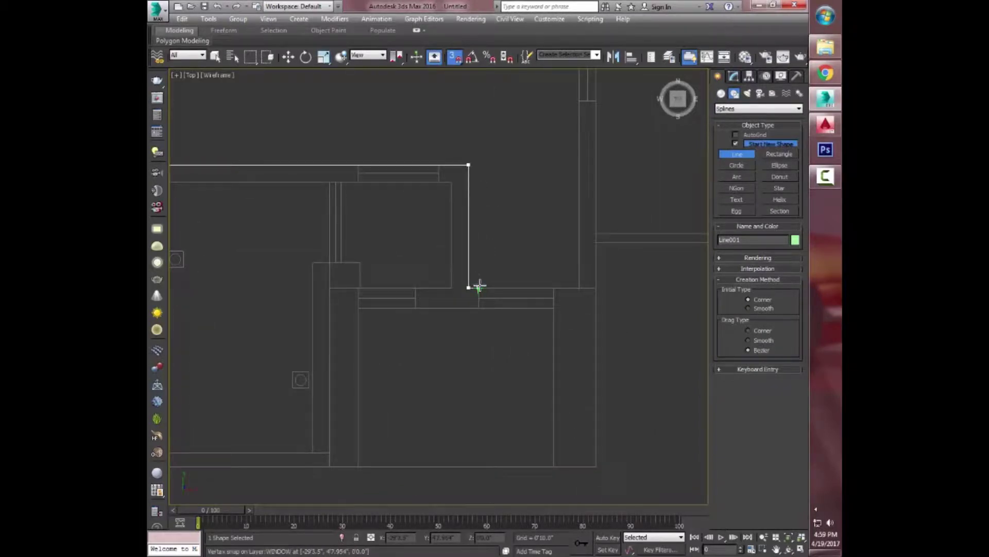
{"action": "key", "text": "BackSpace"}
{"action": "key", "text": "BackSpace"}
{"action": "key", "text": "BackSpace"}
{"action": "left_click", "coordinate": [601, 289]}
{"action": "middle_click_drag", "start_coordinate": [601, 289], "coordinate": [516, 317]}
{"action": "mouse_move", "coordinate": [515, 166]}
{"action": "middle_mouse_down"}
{"action": "mouse_move", "coordinate": [512, 316]}
{"action": "mouse_move", "coordinate": [488, 291]}
{"action": "middle_mouse_up"}
{"action": "left_click", "coordinate": [490, 112]}
{"action": "middle_click_drag", "start_coordinate": [491, 112], "coordinate": [232, 177]}
{"action": "middle_click_drag", "start_coordinate": [221, 221], "coordinate": [168, 235]}
{"action": "left_click", "coordinate": [486, 190]}
{"action": "middle_click_drag", "start_coordinate": [486, 191], "coordinate": [455, 137]}
{"action": "left_click", "coordinate": [455, 282]}
{"action": "middle_click_drag", "start_coordinate": [455, 281], "coordinate": [254, 258]}
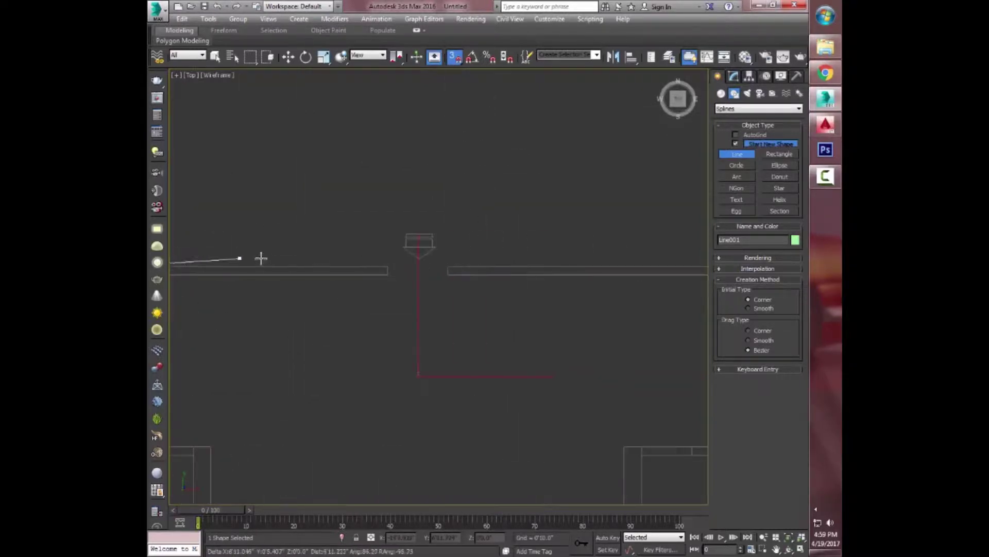
Continue Line001 with vertices at the inner and lower wall corners
{"action": "scroll", "coordinate": [387, 275], "scroll_direction": "down", "scroll_amount": 3}
{"action": "scroll", "coordinate": [433, 283], "scroll_direction": "up", "scroll_amount": 4}
{"action": "scroll", "coordinate": [402, 287], "scroll_direction": "up", "scroll_amount": 1}
{"action": "left_click", "coordinate": [377, 281]}
{"action": "mouse_move", "coordinate": [383, 138]}
{"action": "middle_mouse_down"}
{"action": "mouse_move", "coordinate": [387, 272]}
{"action": "mouse_move", "coordinate": [353, 327]}
{"action": "middle_mouse_up"}
{"action": "scroll", "coordinate": [361, 289], "scroll_direction": "down", "scroll_amount": 2}
{"action": "left_click", "coordinate": [363, 258]}
{"action": "middle_click_drag", "start_coordinate": [268, 273], "coordinate": [320, 265]}
{"action": "scroll", "coordinate": [309, 247], "scroll_direction": "up", "scroll_amount": 2}
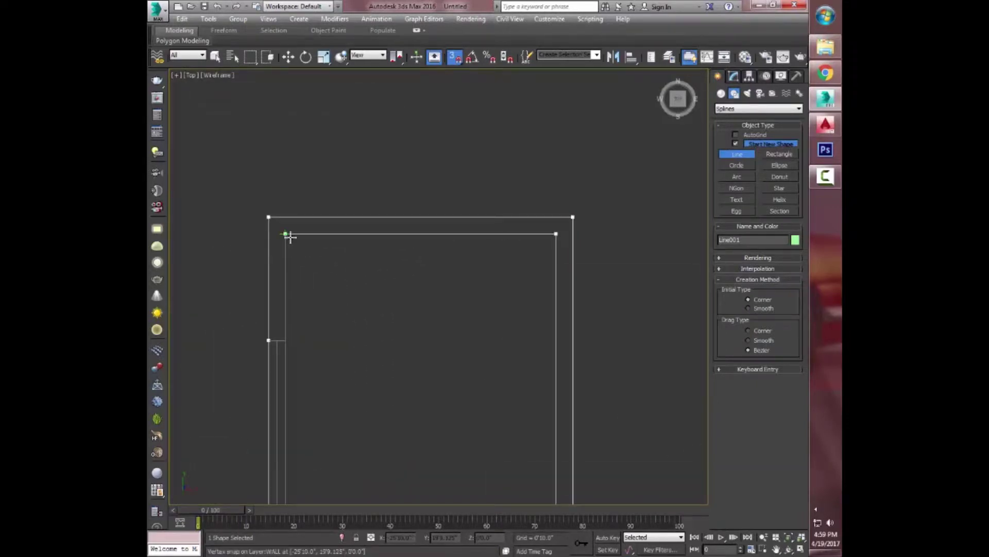
{"action": "middle_click_drag", "start_coordinate": [296, 353], "coordinate": [353, 248]}
{"action": "scroll", "coordinate": [366, 275], "scroll_direction": "up", "scroll_amount": 2}
{"action": "left_click", "coordinate": [366, 306]}
{"action": "middle_click_drag", "start_coordinate": [365, 306], "coordinate": [395, 110]}
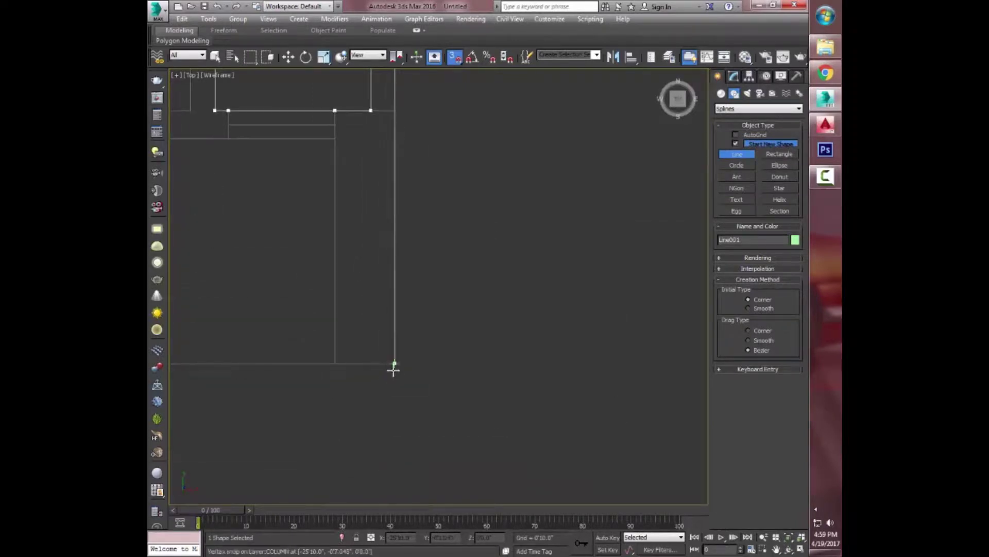
{"action": "left_click", "coordinate": [335, 364]}
Add the next wall corner vertex and pan across the plan to the left side
{"action": "scroll", "coordinate": [336, 364], "scroll_direction": "down", "scroll_amount": 2}
{"action": "scroll", "coordinate": [360, 334], "scroll_direction": "up", "scroll_amount": 2}
{"action": "left_click", "coordinate": [254, 274]}
{"action": "middle_click_drag", "start_coordinate": [254, 274], "coordinate": [340, 304]}
{"action": "middle_click_drag", "start_coordinate": [256, 305], "coordinate": [313, 308]}
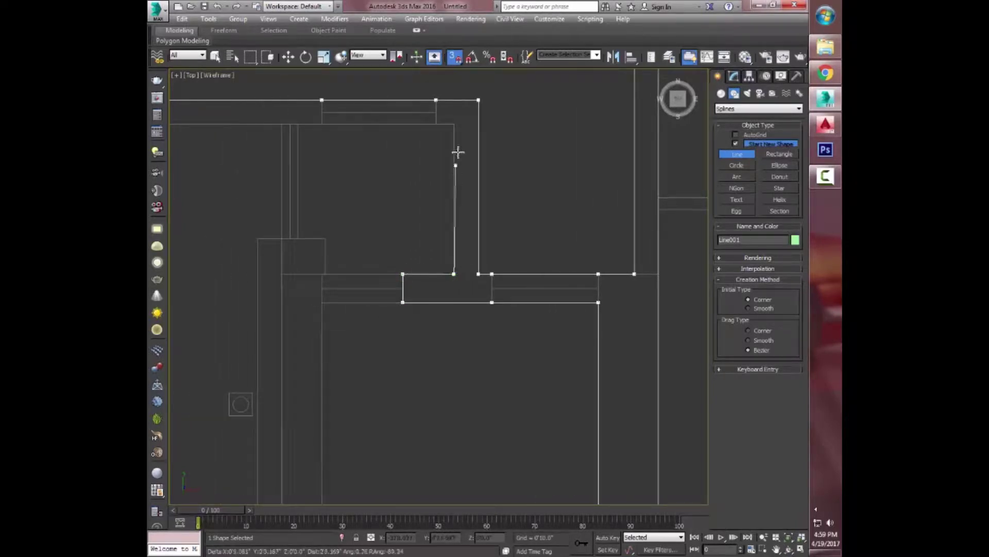
{"action": "middle_click_drag", "start_coordinate": [315, 125], "coordinate": [398, 194]}
{"action": "middle_click_drag", "start_coordinate": [172, 183], "coordinate": [268, 223]}
{"action": "scroll", "coordinate": [402, 177], "scroll_direction": "down", "scroll_amount": 2}
{"action": "scroll", "coordinate": [392, 294], "scroll_direction": "up", "scroll_amount": 2}
Add the left corner vertices and close Line001 on its starting vertex
{"action": "left_click", "coordinate": [382, 289]}
{"action": "scroll", "coordinate": [375, 259], "scroll_direction": "down", "scroll_amount": 2}
{"action": "left_click", "coordinate": [387, 234]}
{"action": "scroll", "coordinate": [289, 258], "scroll_direction": "down", "scroll_amount": 2}
{"action": "middle_click_drag", "start_coordinate": [448, 255], "coordinate": [499, 258]}
{"action": "scroll", "coordinate": [262, 227], "scroll_direction": "up", "scroll_amount": 3}
{"action": "left_click", "coordinate": [261, 222]}
{"action": "left_click", "coordinate": [459, 320]}
{"action": "scroll", "coordinate": [497, 331], "scroll_direction": "down", "scroll_amount": 3}
{"action": "scroll", "coordinate": [345, 323], "scroll_direction": "up", "scroll_amount": 2}
{"action": "scroll", "coordinate": [291, 237], "scroll_direction": "up", "scroll_amount": 2}
Start Line002 at the next wall and pan to follow it
{"action": "left_click", "coordinate": [270, 200]}
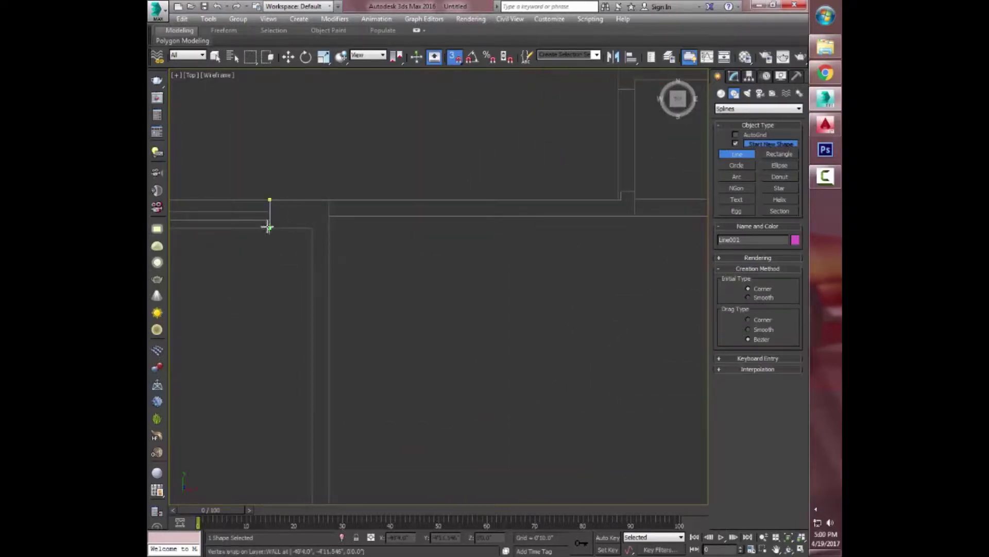
{"action": "scroll", "coordinate": [318, 328], "scroll_direction": "down", "scroll_amount": 2}
{"action": "middle_click_drag", "start_coordinate": [310, 495], "coordinate": [304, 322]}
{"action": "middle_click_drag", "start_coordinate": [339, 229], "coordinate": [322, 272]}
{"action": "middle_click_drag", "start_coordinate": [316, 88], "coordinate": [309, 223]}
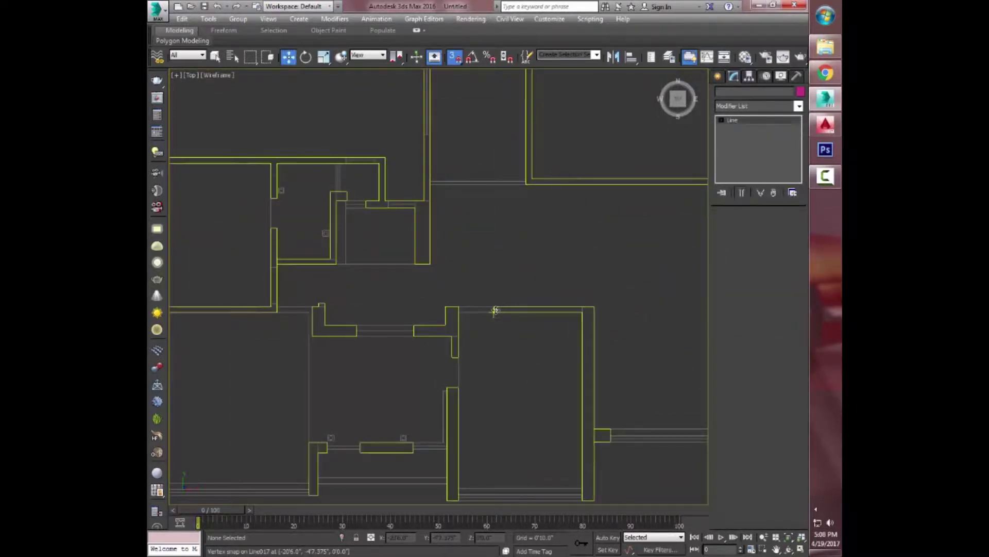
Add vertices onto the segments of wall outline Line017 at vertex level
{"action": "left_click", "coordinate": [500, 310]}
{"action": "scroll", "coordinate": [474, 227], "scroll_direction": "down", "scroll_amount": 4}
{"action": "scroll", "coordinate": [314, 223], "scroll_direction": "up", "scroll_amount": 3}
{"action": "scroll", "coordinate": [328, 258], "scroll_direction": "up", "scroll_amount": 2}
{"action": "scroll", "coordinate": [328, 258], "scroll_direction": "up", "scroll_amount": 2}
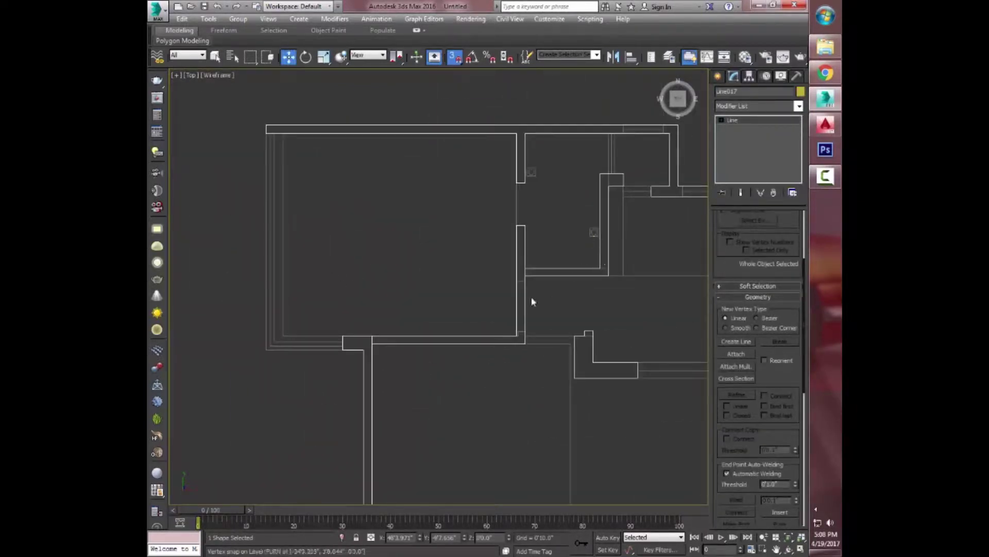
{"action": "left_click", "coordinate": [741, 128]}
{"action": "scroll", "coordinate": [521, 270], "scroll_direction": "up", "scroll_amount": 5}
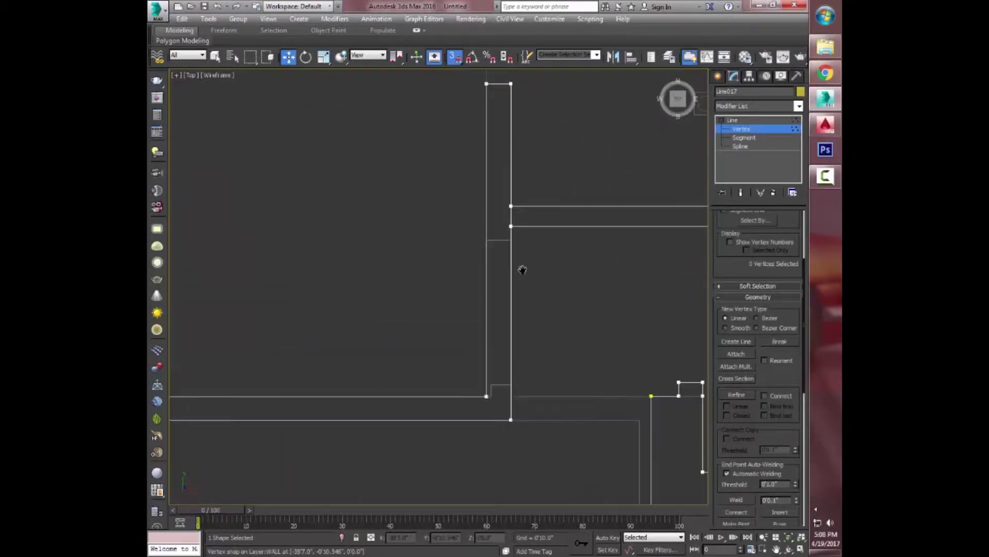
{"action": "right_click", "coordinate": [499, 259]}
{"action": "left_click", "coordinate": [482, 307]}
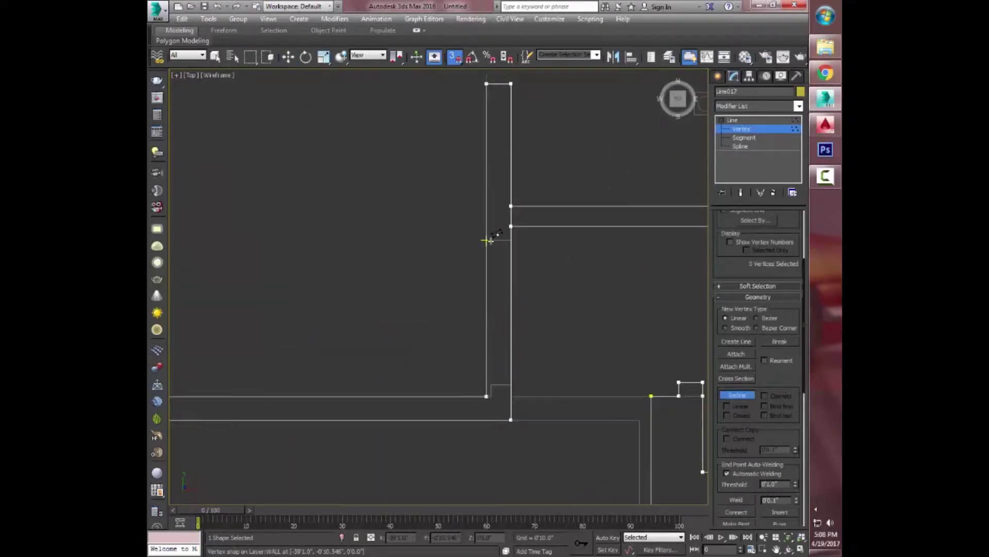
{"action": "scroll", "coordinate": [495, 247], "scroll_direction": "up", "scroll_amount": 2}
{"action": "scroll", "coordinate": [481, 243], "scroll_direction": "up", "scroll_amount": 2}
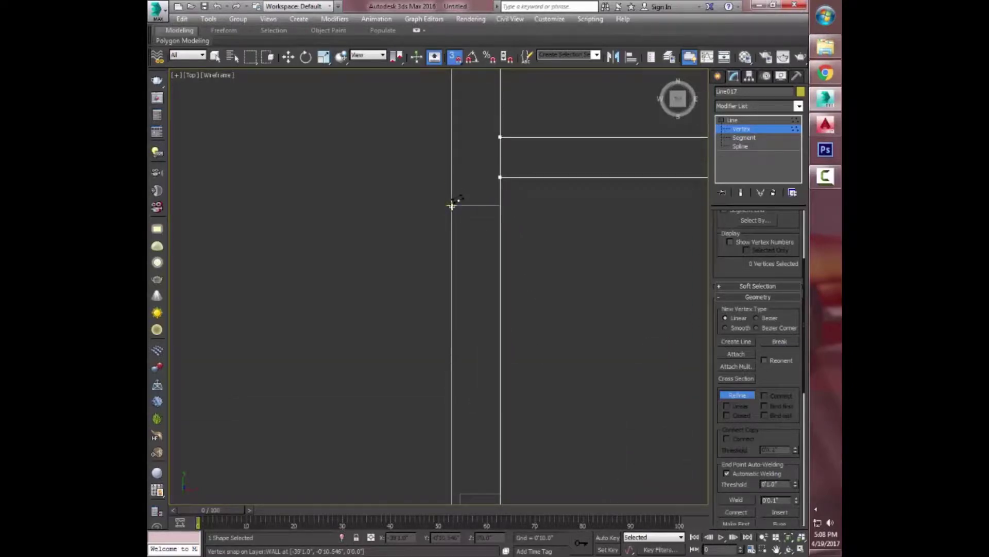
{"action": "middle_click_drag", "start_coordinate": [508, 235], "coordinate": [513, 286]}
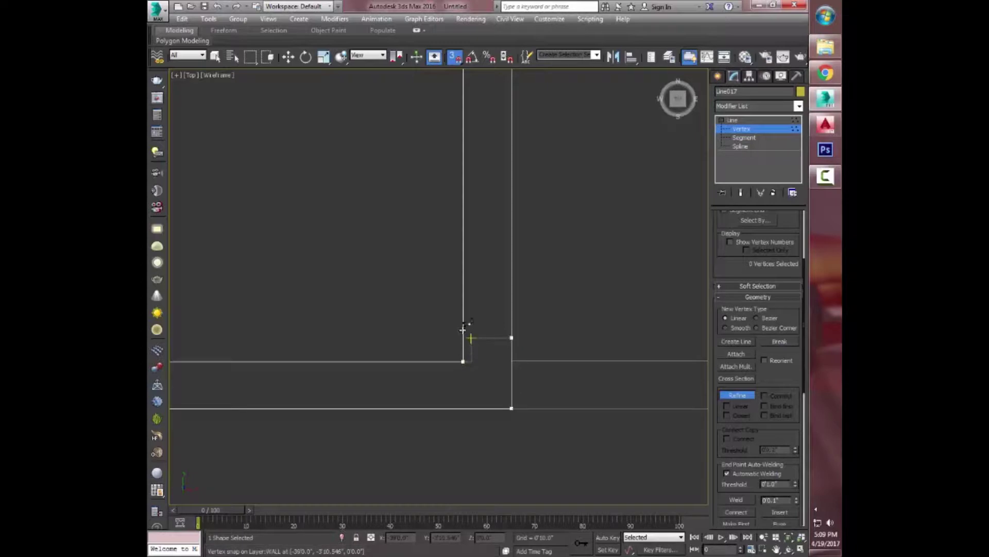
{"action": "scroll", "coordinate": [471, 338], "scroll_direction": "up", "scroll_amount": 4}
{"action": "scroll", "coordinate": [471, 341], "scroll_direction": "up", "scroll_amount": 1}
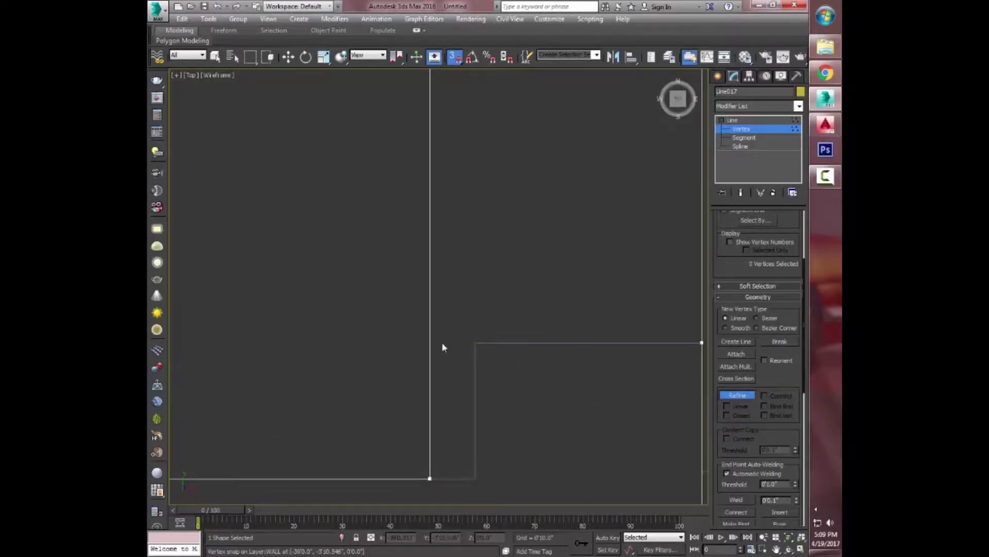
{"action": "scroll", "coordinate": [486, 356], "scroll_direction": "down", "scroll_amount": 3}
Stop adding vertices and switch Line017 to segment level, selecting then deselecting segments
{"action": "right_click", "coordinate": [458, 394]}
{"action": "scroll", "coordinate": [527, 256], "scroll_direction": "down", "scroll_amount": 2}
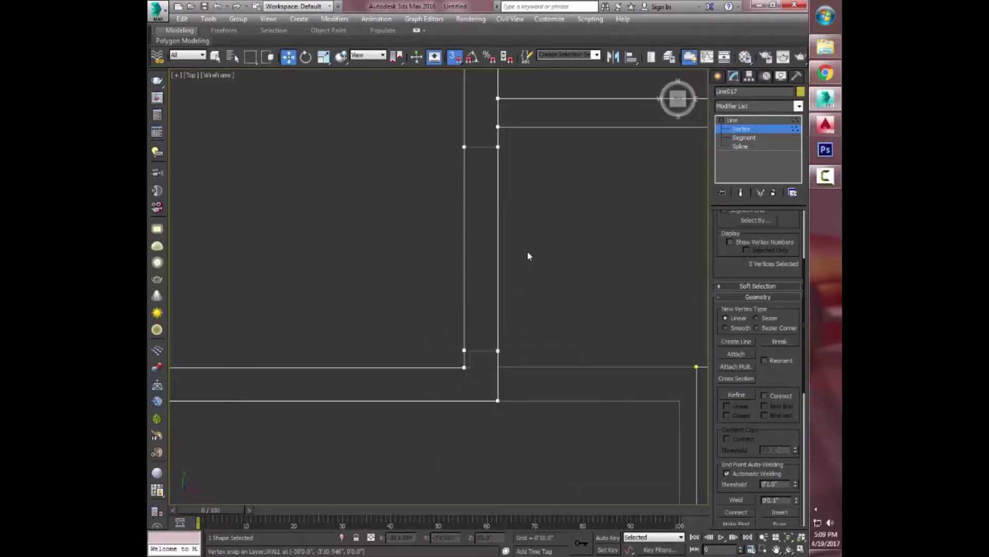
{"action": "key", "text": "2"}
{"action": "left_click_drag", "start_coordinate": [541, 216], "coordinate": [367, 254]}
{"action": "left_click", "coordinate": [366, 255]}
{"action": "scroll", "coordinate": [470, 243], "scroll_direction": "up", "scroll_amount": 3}
Draw a short line to close a gap at a wall corner
{"action": "right_click", "coordinate": [454, 248]}
{"action": "left_click", "coordinate": [481, 193]}
{"action": "left_click", "coordinate": [439, 182]}
{"action": "left_click", "coordinate": [535, 183]}
{"action": "scroll", "coordinate": [499, 223], "scroll_direction": "down", "scroll_amount": 3}
{"action": "middle_click_drag", "start_coordinate": [500, 223], "coordinate": [490, 222]}
{"action": "left_click", "coordinate": [478, 353]}
{"action": "left_click", "coordinate": [512, 353]}
{"action": "right_click", "coordinate": [474, 378]}
{"action": "middle_click_drag", "start_coordinate": [475, 377], "coordinate": [462, 342]}
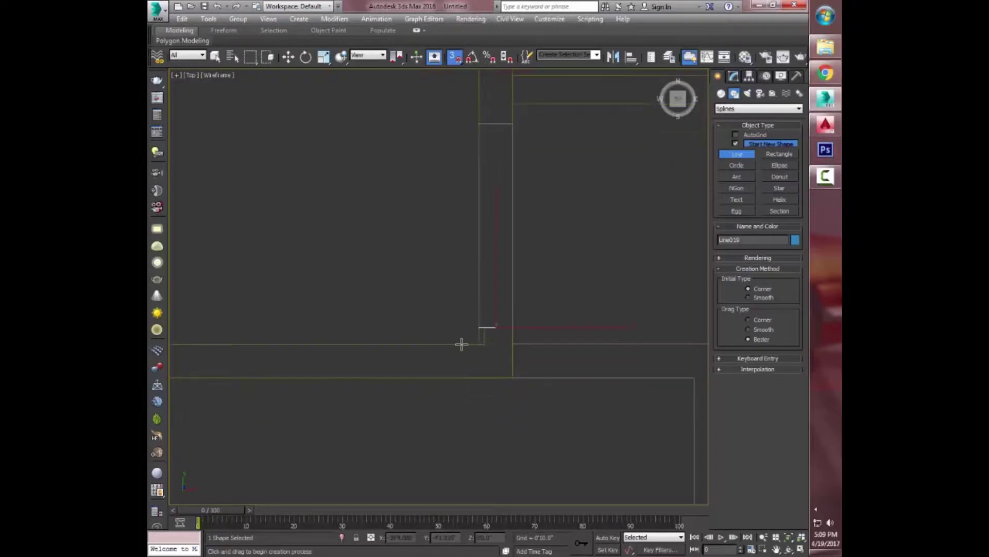
Attach the short corner line to the wall outline Line017
{"action": "key", "text": "w"}
{"action": "left_click", "coordinate": [515, 343]}
{"action": "right_click", "coordinate": [511, 336]}
{"action": "left_click", "coordinate": [489, 375]}
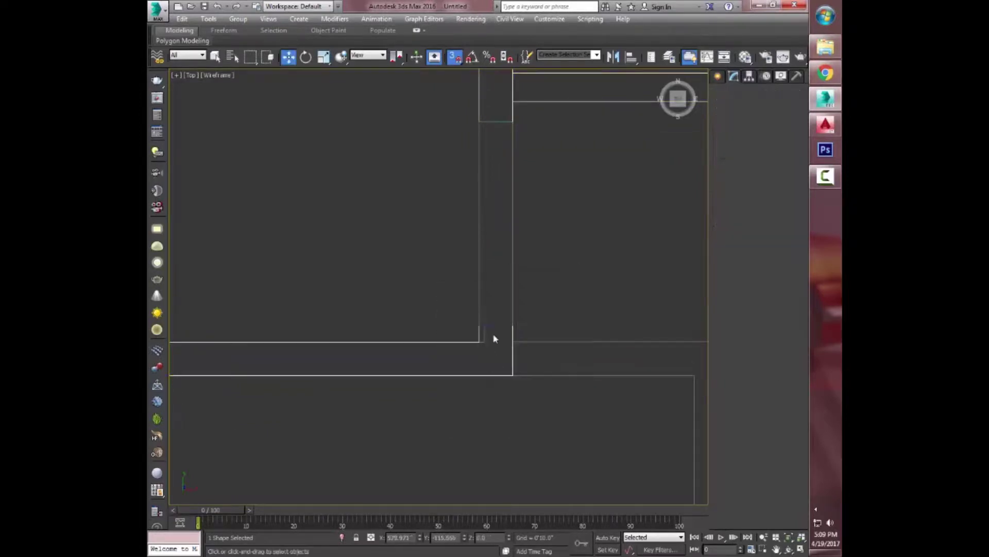
{"action": "key", "text": "1"}
Select the ten corner vertices, exit vertex level, and orbit a perspective view of the plan
{"action": "key", "text": "w"}
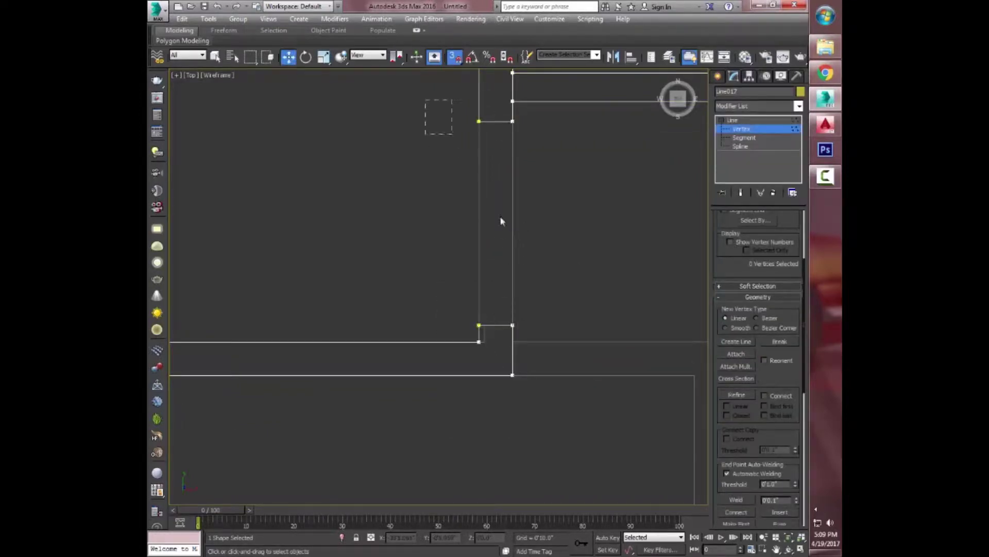
{"action": "left_click_drag", "start_coordinate": [429, 102], "coordinate": [562, 373]}
{"action": "scroll", "coordinate": [452, 293], "scroll_direction": "down", "scroll_amount": 5}
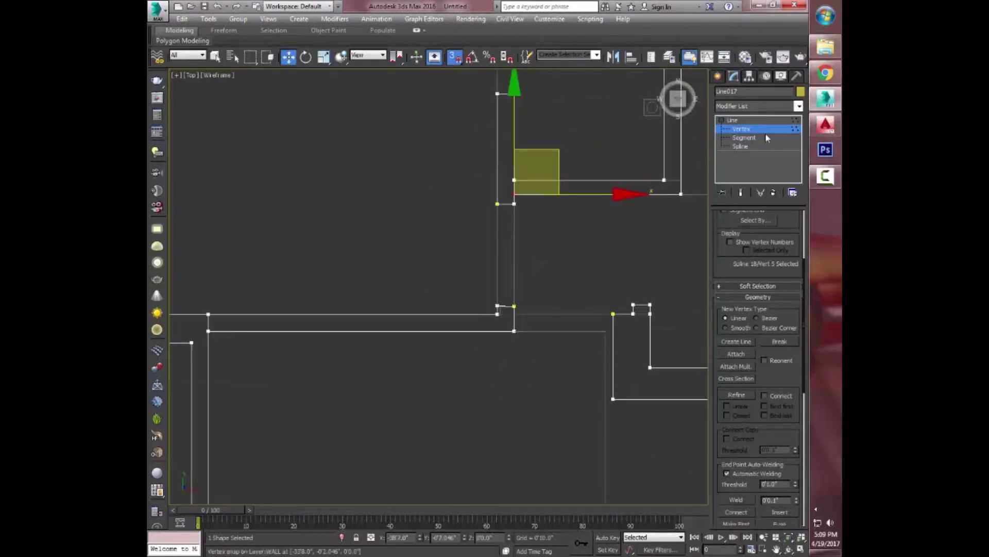
{"action": "key", "text": "1"}
{"action": "scroll", "coordinate": [453, 294], "scroll_direction": "down", "scroll_amount": 5}
{"action": "key", "text": "p"}
{"action": "middle_click_drag", "start_coordinate": [353, 301], "coordinate": [401, 242], "text": "alt"}
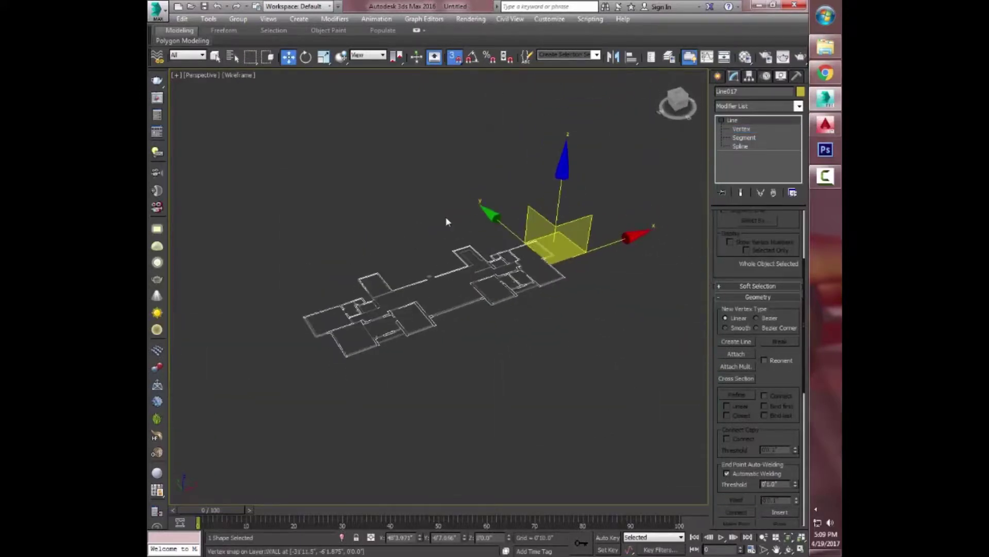
Apply an Extrude modifier to the wall outline to raise it into 3D walls
{"action": "left_click", "coordinate": [751, 107]}
{"action": "left_click", "coordinate": [735, 151]}
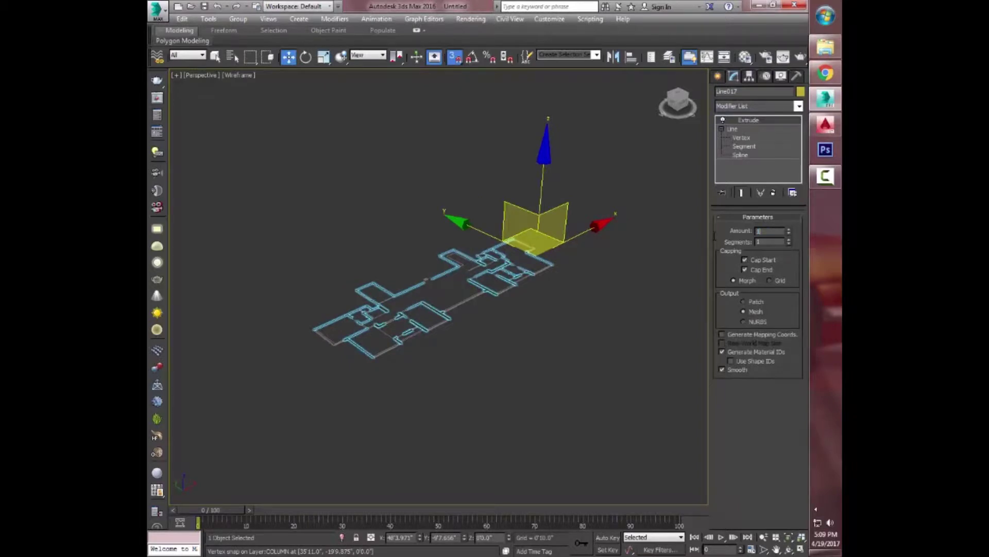
{"action": "key", "text": "Return"}
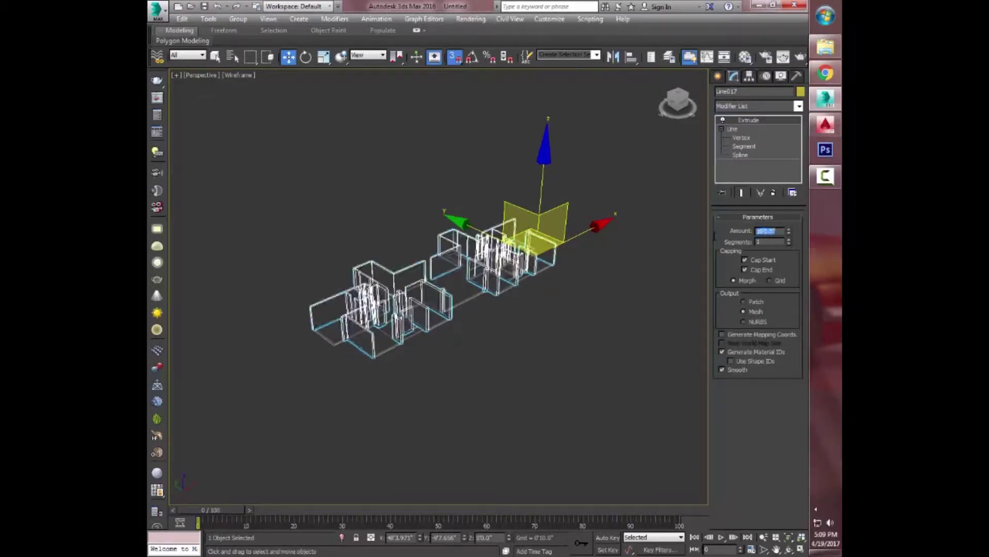
{"action": "middle_click_drag", "start_coordinate": [443, 310], "coordinate": [460, 326], "text": "alt"}
{"action": "left_click", "coordinate": [460, 326]}
Switch the viewport display to plain Shaded mode
{"action": "key", "text": "F3"}
{"action": "scroll", "coordinate": [514, 285], "scroll_direction": "up", "scroll_amount": 10}
{"action": "scroll", "coordinate": [515, 287], "scroll_direction": "down", "scroll_amount": 2}
{"action": "left_click", "coordinate": [236, 74]}
{"action": "left_click", "coordinate": [242, 98]}
Set the extruded walls' object colour to grey, then return to the Top view
{"action": "left_click", "coordinate": [549, 248]}
{"action": "left_click", "coordinate": [800, 92]}
{"action": "left_click", "coordinate": [536, 307]}
{"action": "left_click", "coordinate": [531, 342]}
{"action": "mouse_move", "coordinate": [587, 347]}
{"action": "middle_mouse_down", "text": "alt"}
{"action": "mouse_move", "coordinate": [467, 347]}
{"action": "mouse_move", "coordinate": [565, 345]}
{"action": "middle_mouse_up", "text": "alt"}
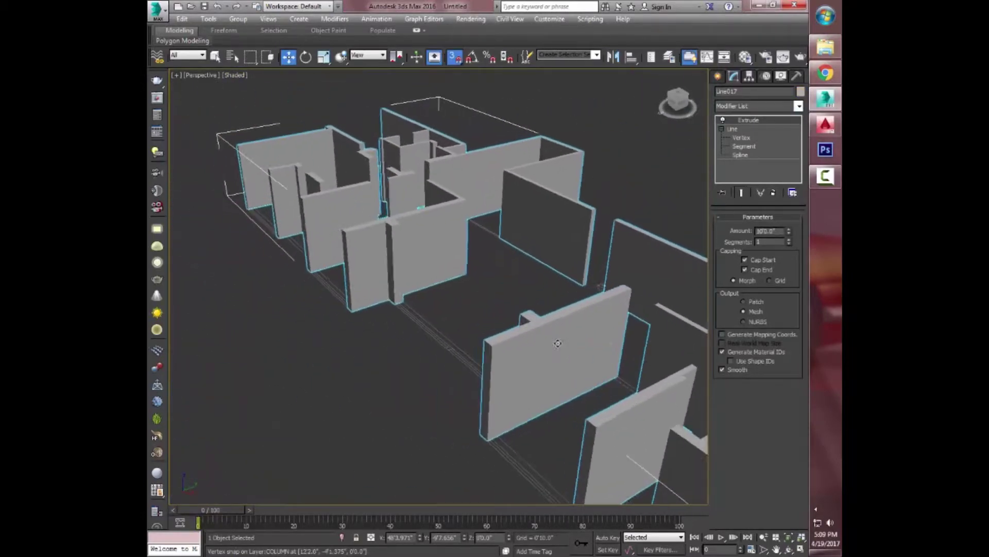
{"action": "scroll", "coordinate": [565, 345], "scroll_direction": "up", "scroll_amount": 3}
{"action": "scroll", "coordinate": [584, 367], "scroll_direction": "up", "scroll_amount": 3}
{"action": "key", "text": "t"}
{"action": "scroll", "coordinate": [532, 345], "scroll_direction": "up", "scroll_amount": 5}
Draw Rectangle001 across the window opening and extrude it 0'6" into a solid block
{"action": "right_click", "coordinate": [520, 313]}
{"action": "left_click", "coordinate": [552, 253]}
{"action": "mouse_move", "coordinate": [309, 258]}
{"action": "left_mouse_down"}
{"action": "mouse_move", "coordinate": [634, 287]}
{"action": "mouse_move", "coordinate": [679, 276]}
{"action": "left_mouse_up"}
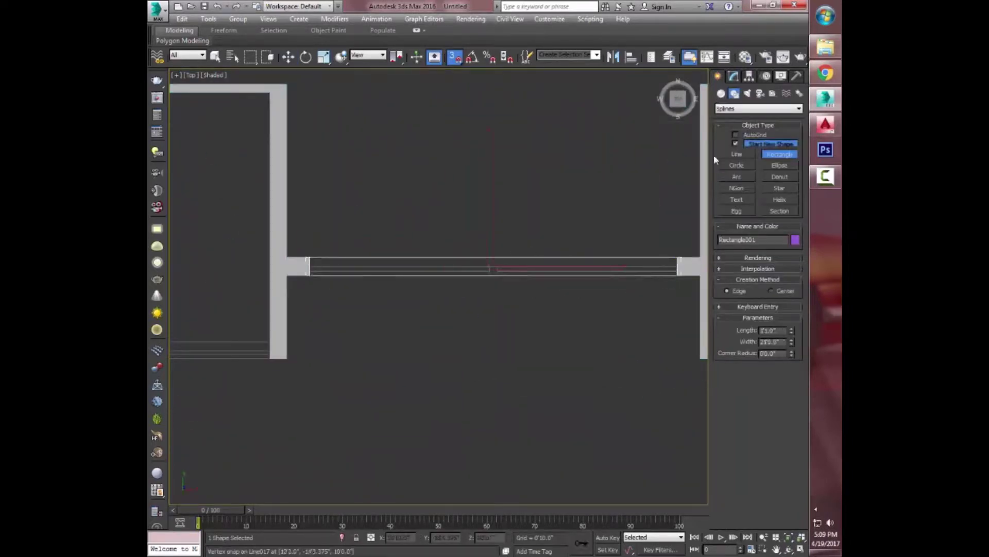
{"action": "left_click", "coordinate": [733, 76]}
{"action": "left_click", "coordinate": [743, 102]}
{"action": "key", "text": "e"}
{"action": "key", "text": "x"}
{"action": "key", "text": "Return"}
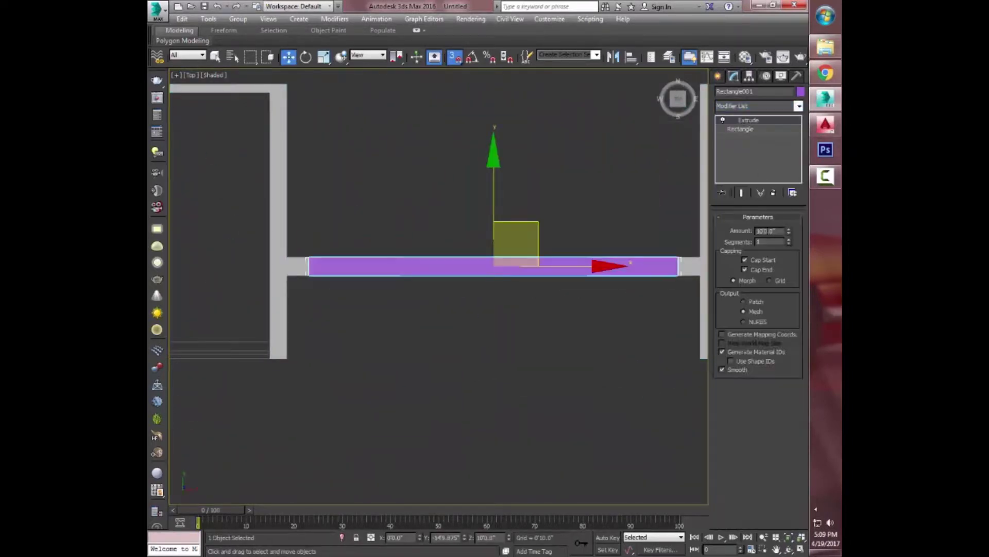
{"action": "key", "text": "Return"}
Pan to another room's window corner and activate line drawing
{"action": "scroll", "coordinate": [515, 268], "scroll_direction": "down", "scroll_amount": 5}
{"action": "middle_click_drag", "start_coordinate": [515, 268], "coordinate": [361, 247]}
{"action": "scroll", "coordinate": [353, 246], "scroll_direction": "up", "scroll_amount": 5}
{"action": "right_click", "coordinate": [362, 200]}
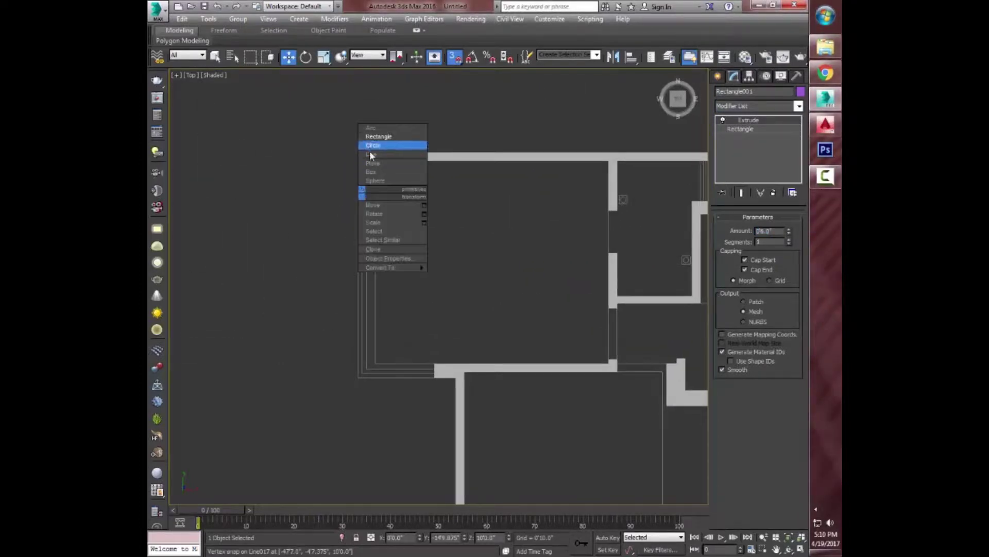
{"action": "left_click", "coordinate": [370, 146]}
{"action": "scroll", "coordinate": [354, 161], "scroll_direction": "up", "scroll_amount": 3}
{"action": "scroll", "coordinate": [359, 238], "scroll_direction": "down", "scroll_amount": 2}
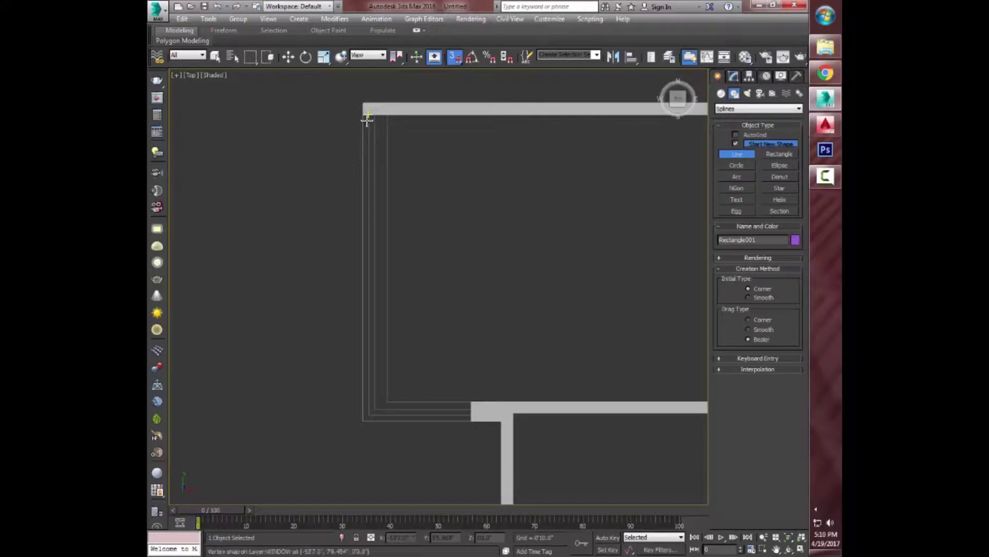
Disable the Extrude modifier on wall outline Line017 to reveal the flat outlines
{"action": "scroll", "coordinate": [449, 108], "scroll_direction": "down", "scroll_amount": 3}
{"action": "left_click", "coordinate": [446, 166]}
{"action": "left_click", "coordinate": [733, 76]}
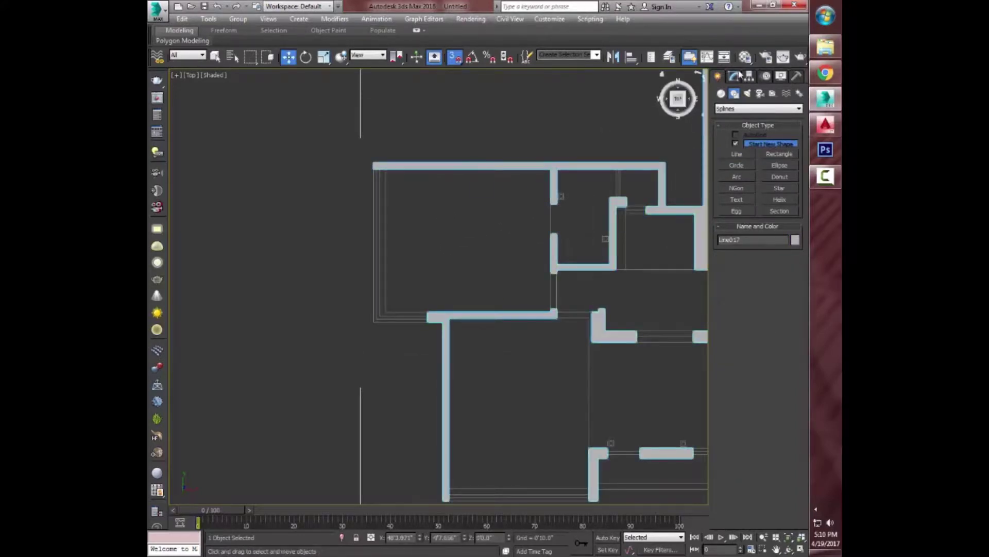
{"action": "left_click", "coordinate": [723, 119]}
Trace closed outline Line018 around the wall piece beside one window opening
{"action": "right_click", "coordinate": [364, 193]}
{"action": "left_click", "coordinate": [391, 163]}
{"action": "scroll", "coordinate": [330, 176], "scroll_direction": "up", "scroll_amount": 4}
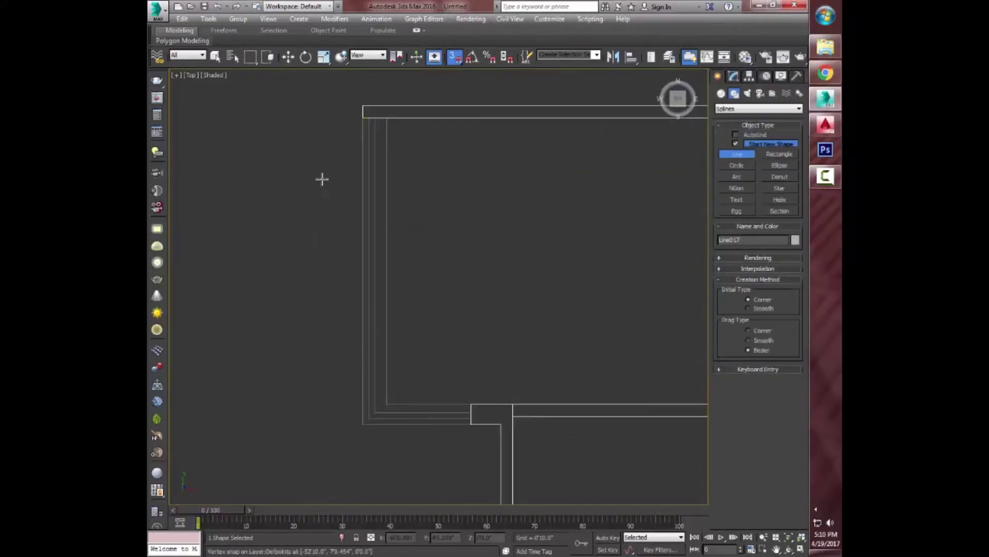
{"action": "left_click", "coordinate": [363, 118]}
{"action": "left_click", "coordinate": [362, 424]}
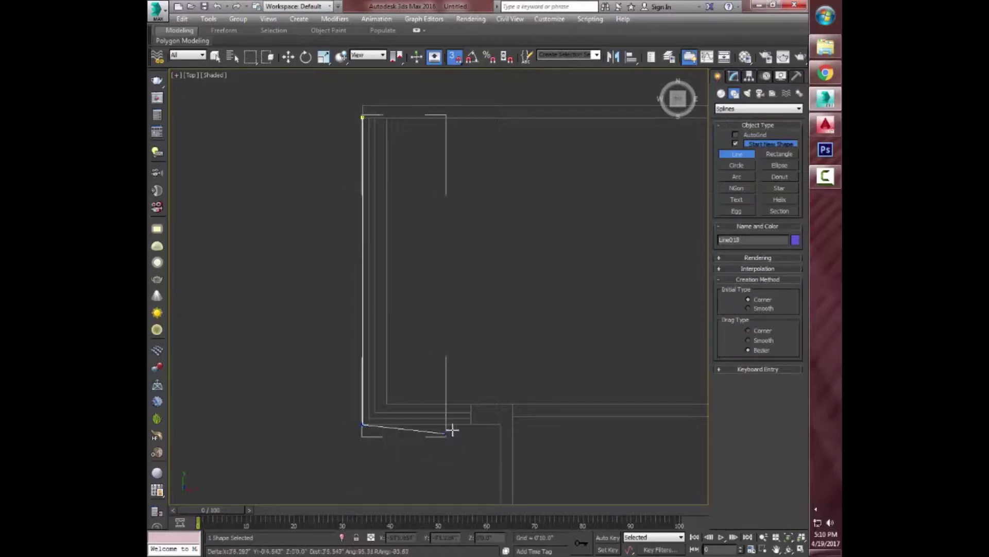
{"action": "left_click", "coordinate": [471, 403]}
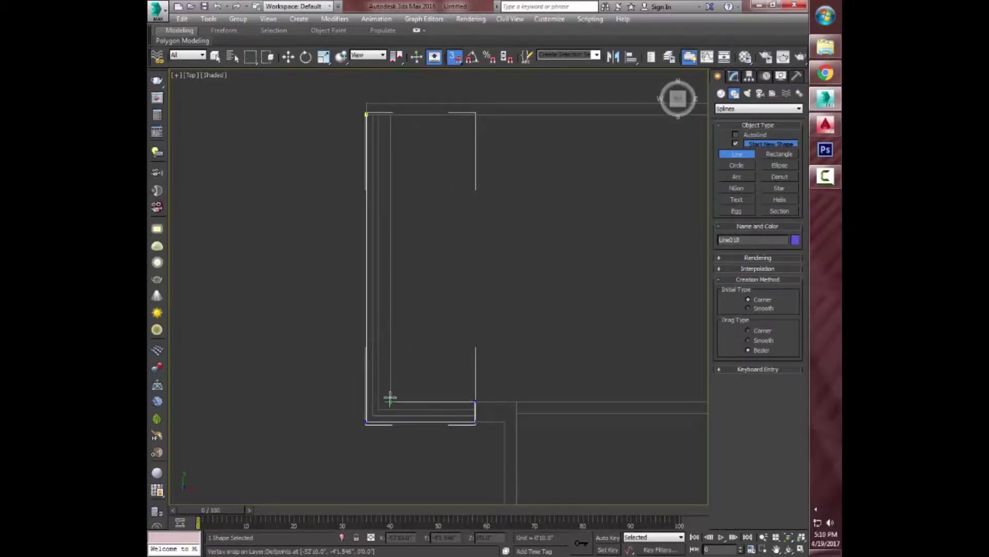
{"action": "mouse_move", "coordinate": [390, 209]}
{"action": "middle_mouse_down"}
{"action": "mouse_move", "coordinate": [397, 364]}
{"action": "mouse_move", "coordinate": [476, 281]}
{"action": "middle_mouse_up"}
{"action": "scroll", "coordinate": [518, 287], "scroll_direction": "up", "scroll_amount": 3}
{"action": "scroll", "coordinate": [354, 182], "scroll_direction": "down", "scroll_amount": 3}
{"action": "middle_click_drag", "start_coordinate": [347, 125], "coordinate": [333, 310]}
{"action": "left_click", "coordinate": [300, 131]}
{"action": "left_click", "coordinate": [463, 318]}
Trace closed outline Line019 around the wall piece at another window opening
{"action": "scroll", "coordinate": [505, 247], "scroll_direction": "down", "scroll_amount": 2}
{"action": "scroll", "coordinate": [448, 317], "scroll_direction": "up", "scroll_amount": 5}
{"action": "scroll", "coordinate": [444, 293], "scroll_direction": "down", "scroll_amount": 2}
{"action": "scroll", "coordinate": [392, 273], "scroll_direction": "down", "scroll_amount": 2}
{"action": "scroll", "coordinate": [351, 299], "scroll_direction": "down", "scroll_amount": 2}
{"action": "scroll", "coordinate": [463, 293], "scroll_direction": "down", "scroll_amount": 3}
{"action": "middle_click_drag", "start_coordinate": [563, 277], "coordinate": [588, 330]}
{"action": "scroll", "coordinate": [621, 211], "scroll_direction": "up", "scroll_amount": 5}
{"action": "scroll", "coordinate": [424, 256], "scroll_direction": "up", "scroll_amount": 2}
{"action": "left_click", "coordinate": [394, 265]}
{"action": "right_click", "coordinate": [600, 305]}
{"action": "scroll", "coordinate": [609, 228], "scroll_direction": "down", "scroll_amount": 3}
{"action": "scroll", "coordinate": [537, 302], "scroll_direction": "up", "scroll_amount": 3}
{"action": "scroll", "coordinate": [533, 263], "scroll_direction": "up", "scroll_amount": 1}
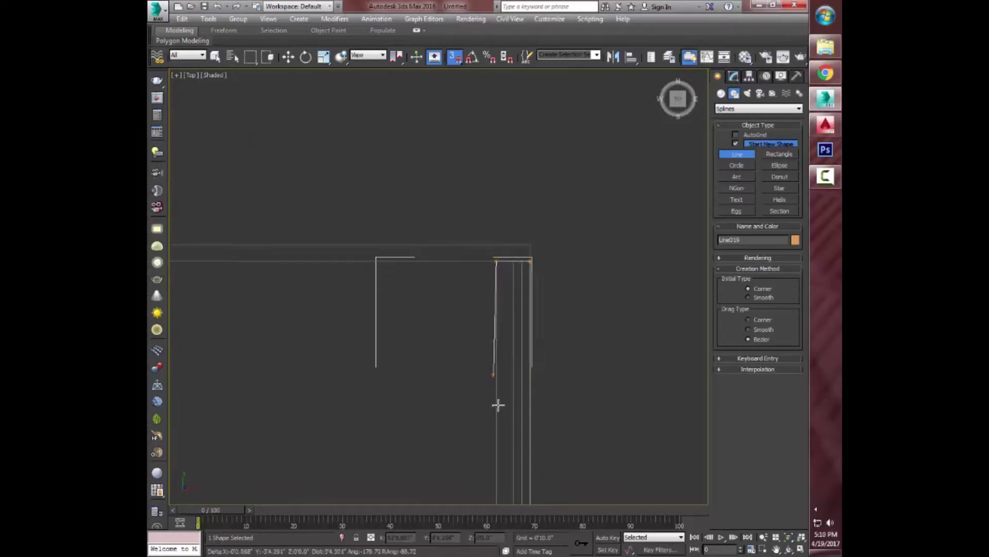
{"action": "scroll", "coordinate": [498, 404], "scroll_direction": "down", "scroll_amount": 3}
{"action": "left_click", "coordinate": [462, 324]}
{"action": "mouse_move", "coordinate": [468, 341]}
{"action": "middle_mouse_down"}
{"action": "mouse_move", "coordinate": [514, 294]}
{"action": "mouse_move", "coordinate": [448, 298]}
{"action": "middle_mouse_up"}
Switch to rectangle drawing and draw a thin rectangle across the first window opening
{"action": "scroll", "coordinate": [449, 298], "scroll_direction": "up", "scroll_amount": 2}
{"action": "right_click", "coordinate": [423, 324]}
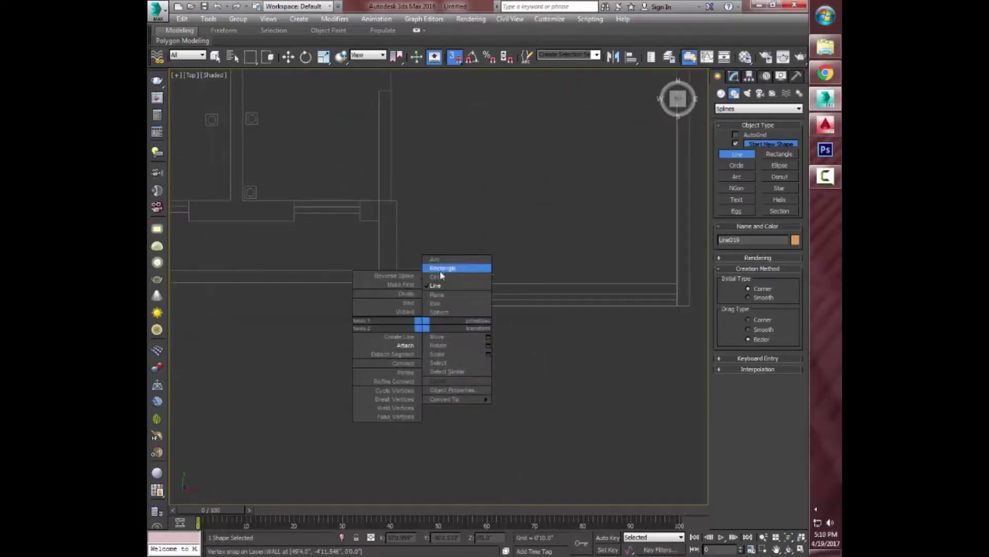
{"action": "left_click", "coordinate": [441, 275]}
{"action": "scroll", "coordinate": [412, 286], "scroll_direction": "up", "scroll_amount": 2}
{"action": "scroll", "coordinate": [500, 310], "scroll_direction": "down", "scroll_amount": 2}
{"action": "left_click_drag", "start_coordinate": [500, 309], "coordinate": [651, 307]}
{"action": "scroll", "coordinate": [651, 307], "scroll_direction": "down", "scroll_amount": 2}
{"action": "middle_click_drag", "start_coordinate": [431, 347], "coordinate": [546, 347]}
{"action": "scroll", "coordinate": [547, 348], "scroll_direction": "up", "scroll_amount": 2}
{"action": "scroll", "coordinate": [327, 320], "scroll_direction": "down", "scroll_amount": 2}
{"action": "scroll", "coordinate": [456, 320], "scroll_direction": "up", "scroll_amount": 3}
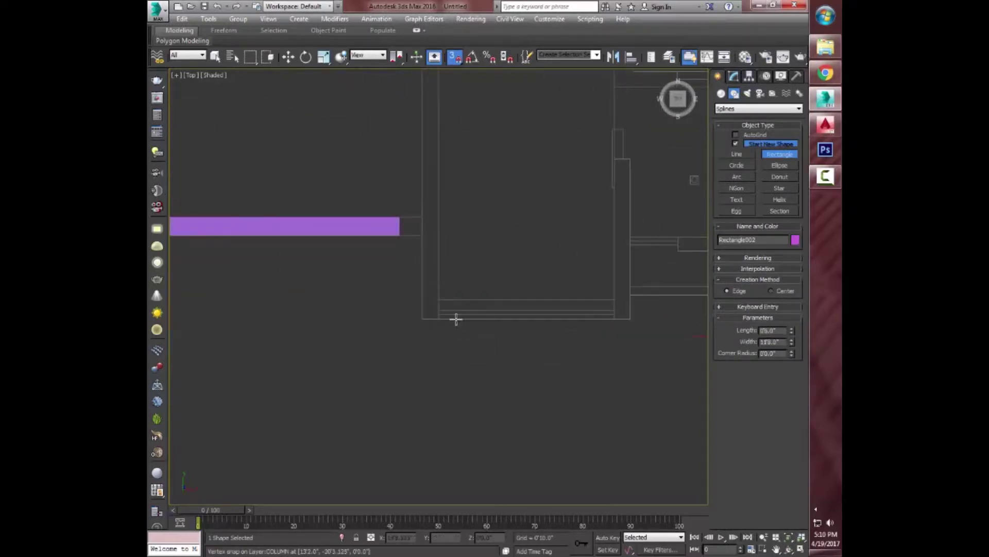
{"action": "scroll", "coordinate": [608, 320], "scroll_direction": "down", "scroll_amount": 2}
Draw further thin rectangles across the remaining openings, up to Rectangle005
{"action": "middle_click_drag", "start_coordinate": [506, 364], "coordinate": [559, 342]}
{"action": "scroll", "coordinate": [406, 305], "scroll_direction": "up", "scroll_amount": 2}
{"action": "scroll", "coordinate": [379, 321], "scroll_direction": "up", "scroll_amount": 2}
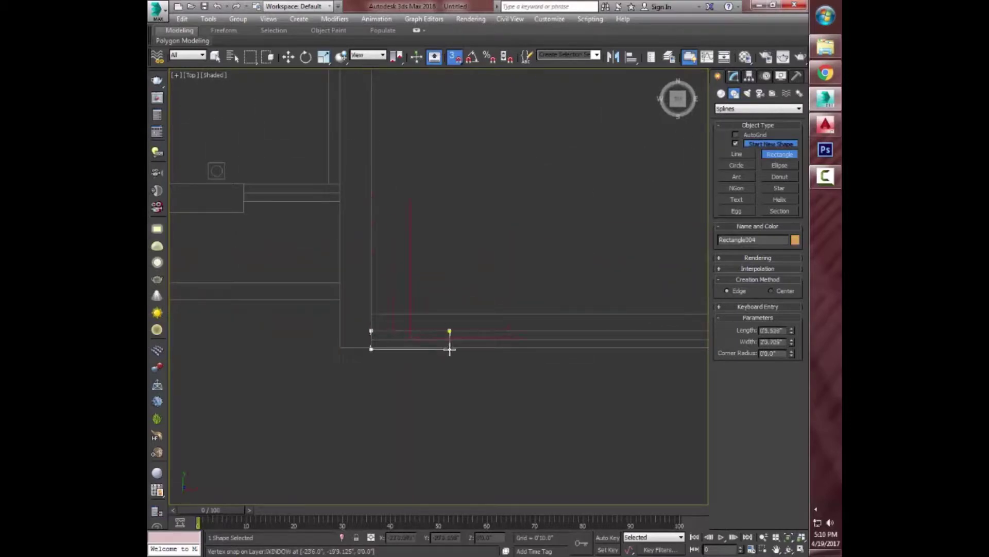
{"action": "scroll", "coordinate": [449, 349], "scroll_direction": "down", "scroll_amount": 2}
{"action": "left_click_drag", "start_coordinate": [449, 349], "coordinate": [554, 348]}
{"action": "middle_click_drag", "start_coordinate": [373, 366], "coordinate": [605, 364]}
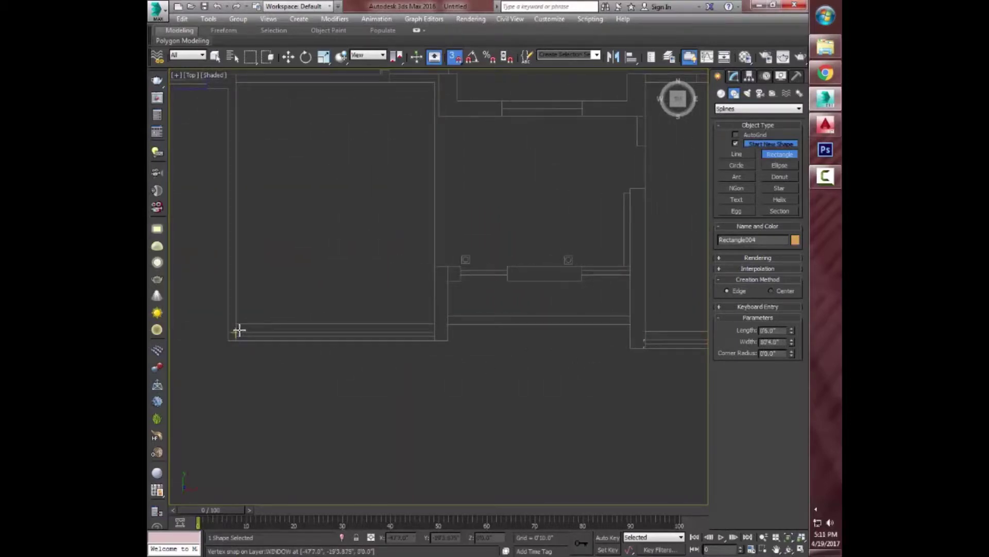
{"action": "scroll", "coordinate": [410, 346], "scroll_direction": "down", "scroll_amount": 4}
{"action": "scroll", "coordinate": [284, 264], "scroll_direction": "up", "scroll_amount": 3}
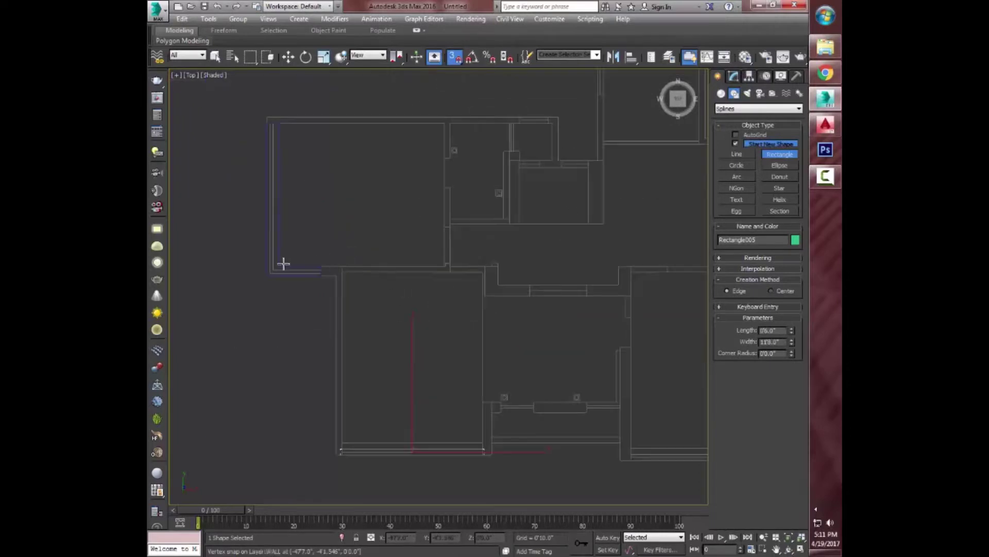
{"action": "mouse_move", "coordinate": [542, 358]}
{"action": "middle_mouse_down"}
{"action": "mouse_move", "coordinate": [435, 338]}
{"action": "mouse_move", "coordinate": [265, 364]}
{"action": "middle_mouse_up"}
{"action": "scroll", "coordinate": [269, 370], "scroll_direction": "down", "scroll_amount": 2}
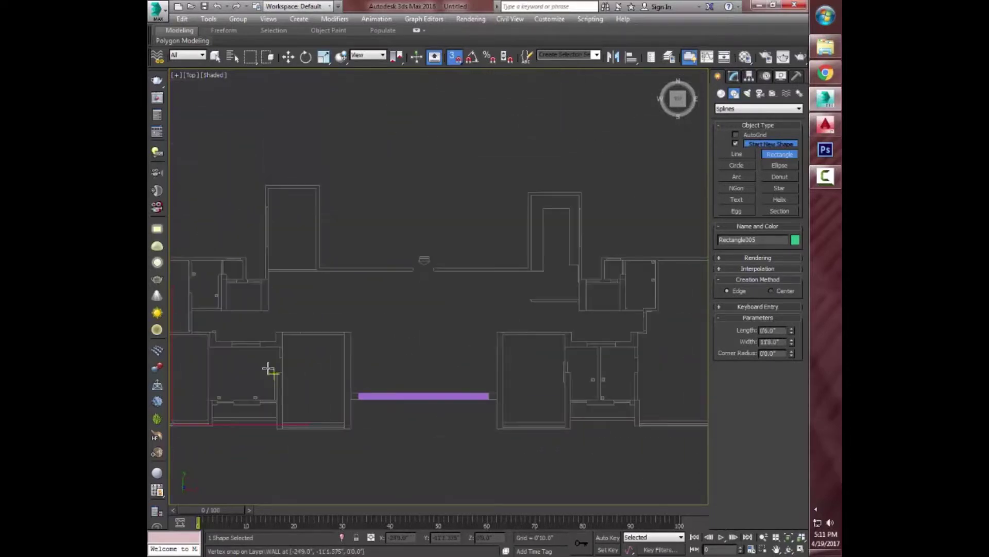
{"action": "left_click_drag", "start_coordinate": [173, 380], "coordinate": [218, 425]}
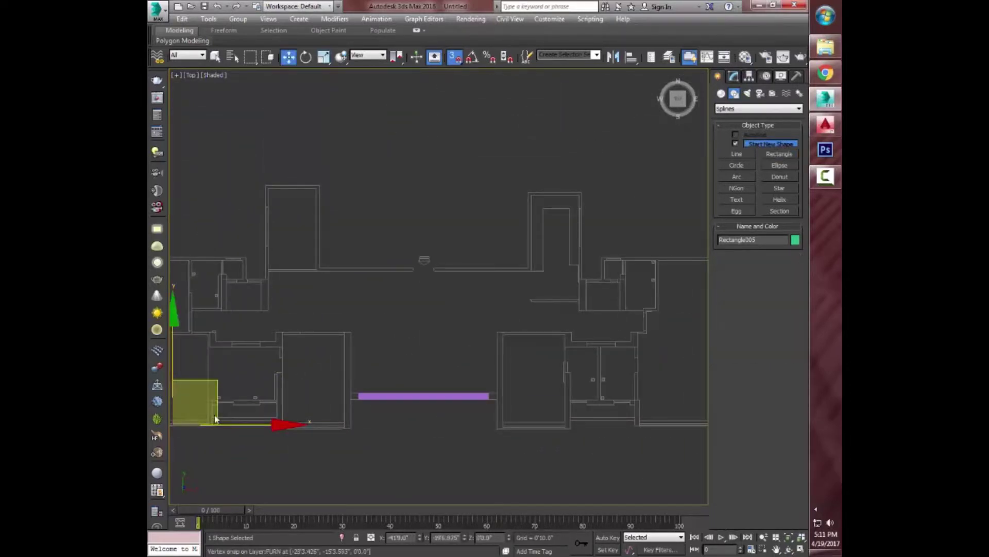
Convert a window rectangle to an editable spline and attach Rectangles 002–005 into one shape
{"action": "middle_click_drag", "start_coordinate": [220, 413], "coordinate": [395, 333]}
{"action": "right_click", "coordinate": [390, 332]}
{"action": "left_click", "coordinate": [556, 447]}
{"action": "right_click", "coordinate": [396, 338]}
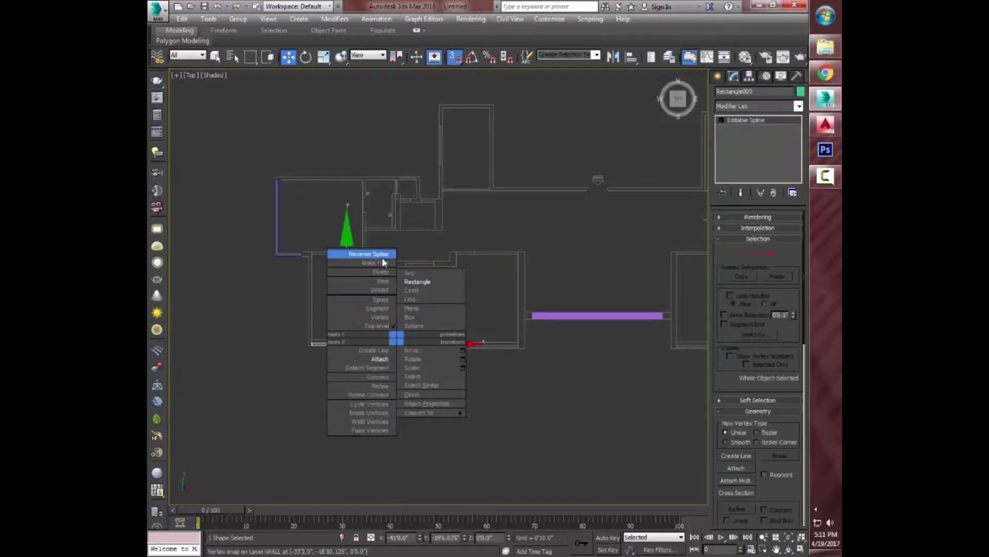
{"action": "left_click", "coordinate": [380, 360]}
{"action": "middle_click_drag", "start_coordinate": [626, 362], "coordinate": [373, 299]}
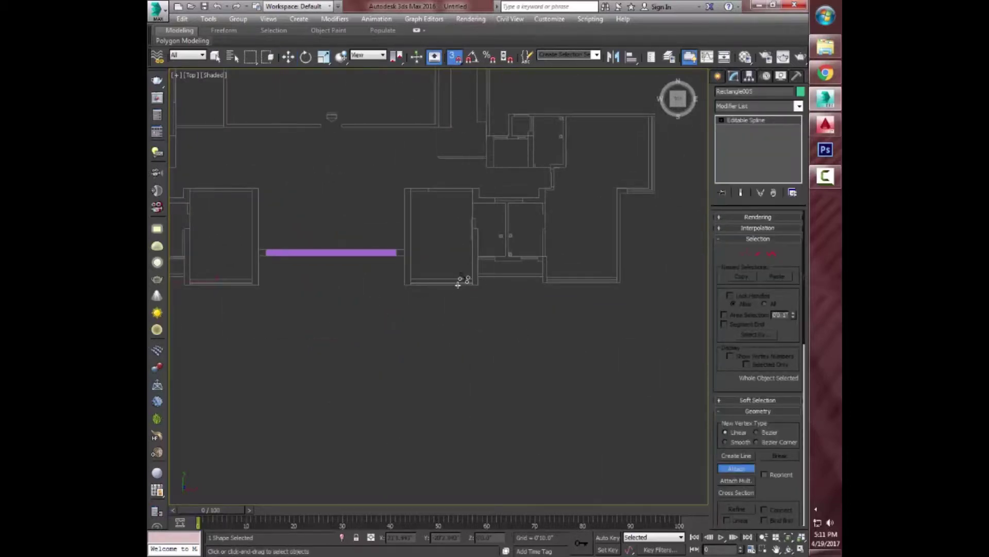
{"action": "scroll", "coordinate": [545, 289], "scroll_direction": "down", "scroll_amount": 2}
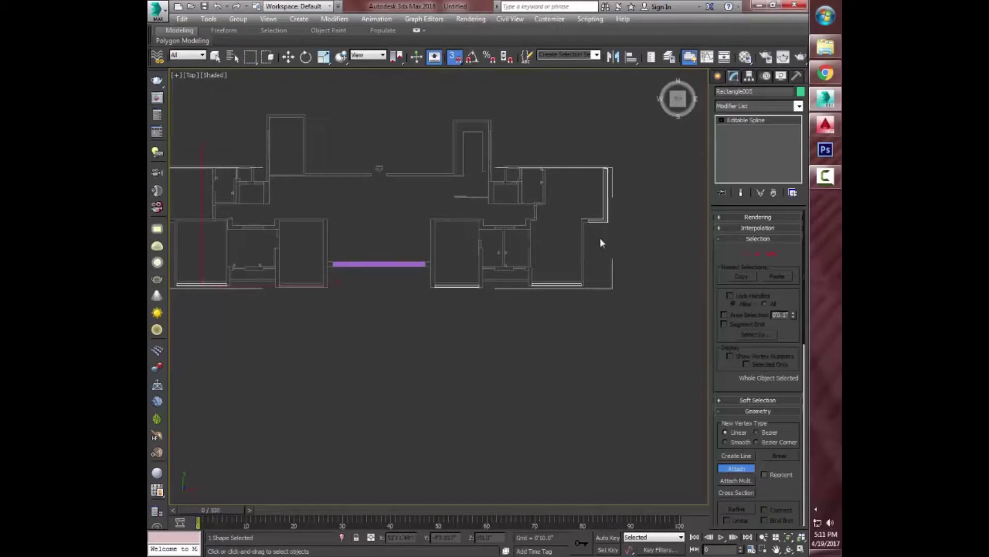
{"action": "scroll", "coordinate": [317, 301], "scroll_direction": "down", "scroll_amount": 1}
{"action": "key", "text": "p"}
{"action": "mouse_move", "coordinate": [387, 291]}
{"action": "middle_mouse_down", "text": "alt"}
{"action": "mouse_move", "coordinate": [421, 249]}
{"action": "mouse_move", "coordinate": [621, 168]}
{"action": "middle_mouse_up", "text": "alt"}
{"action": "key", "text": "w"}
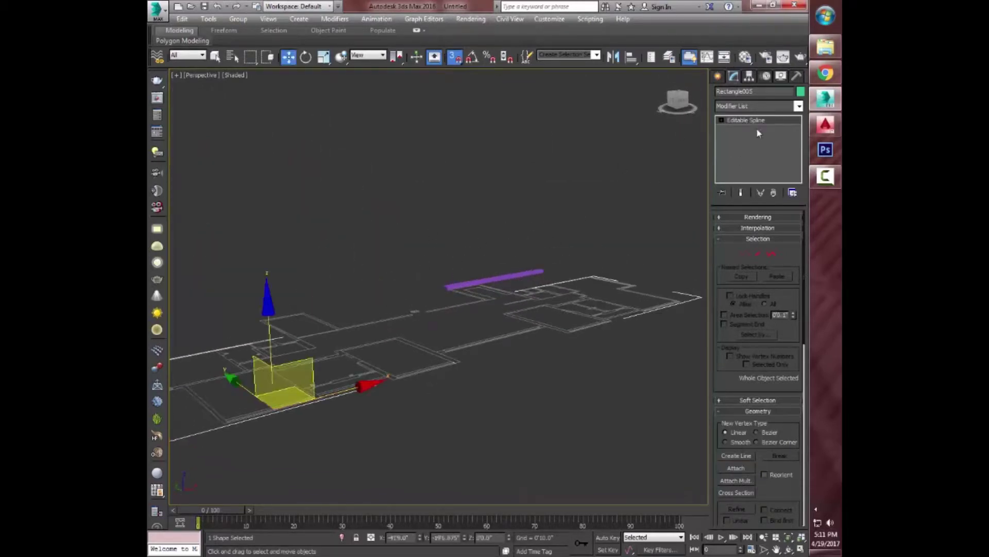
Extrude the joined window rectangles into thin slabs
{"action": "left_click", "coordinate": [758, 105]}
{"action": "scroll", "coordinate": [752, 207], "scroll_direction": "down", "scroll_amount": 3}
{"action": "left_click", "coordinate": [750, 144]}
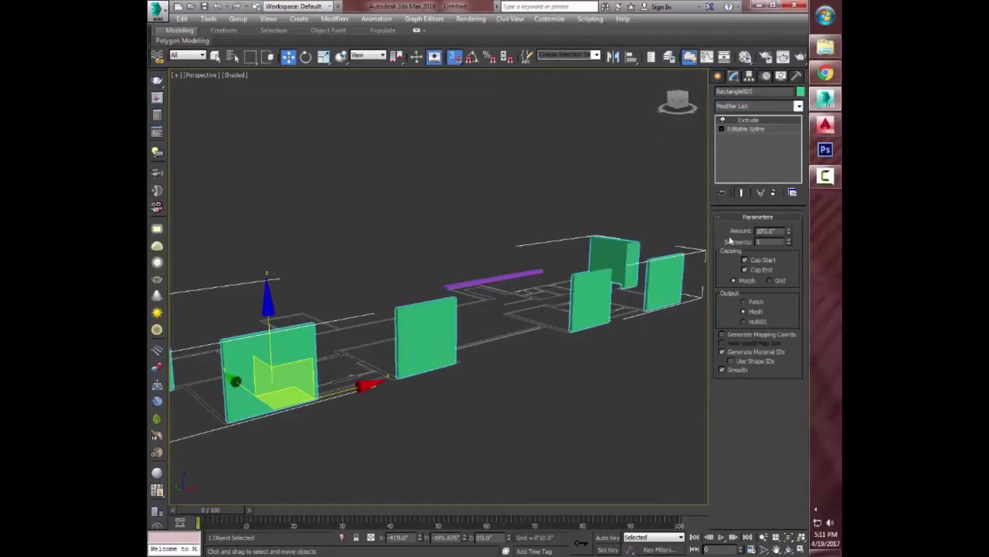
{"action": "key", "text": "Return"}
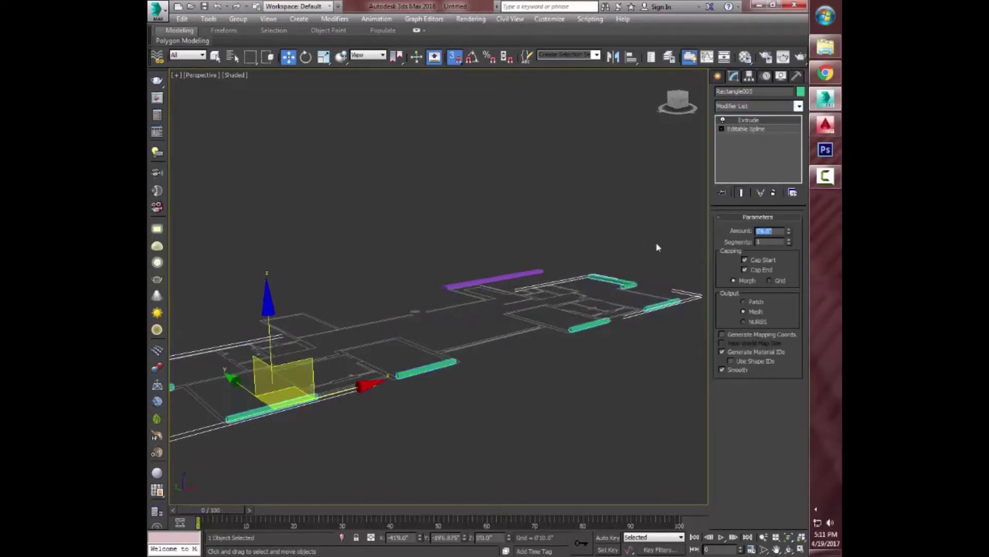
{"action": "middle_click_drag", "start_coordinate": [657, 247], "coordinate": [470, 258], "text": "alt"}
Set the purple Rectangle001 strip's Z coordinate to 0, then deselect and view the whole plan
{"action": "left_click", "coordinate": [472, 271]}
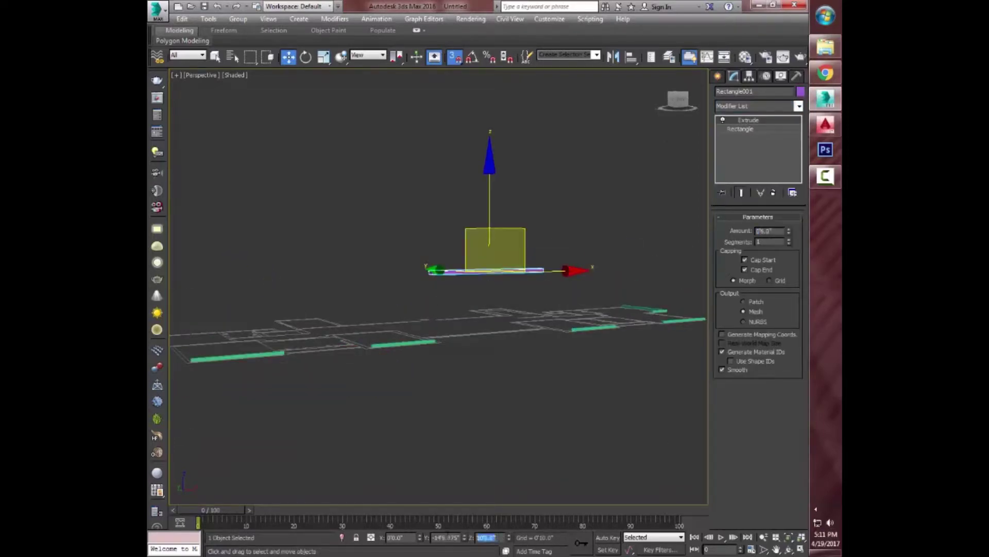
{"action": "type", "text": "0"}
{"action": "key", "text": "Return"}
{"action": "middle_click_drag", "start_coordinate": [340, 443], "coordinate": [363, 418], "text": "alt"}
{"action": "scroll", "coordinate": [437, 370], "scroll_direction": "up", "scroll_amount": 3}
{"action": "scroll", "coordinate": [453, 369], "scroll_direction": "up", "scroll_amount": 1}
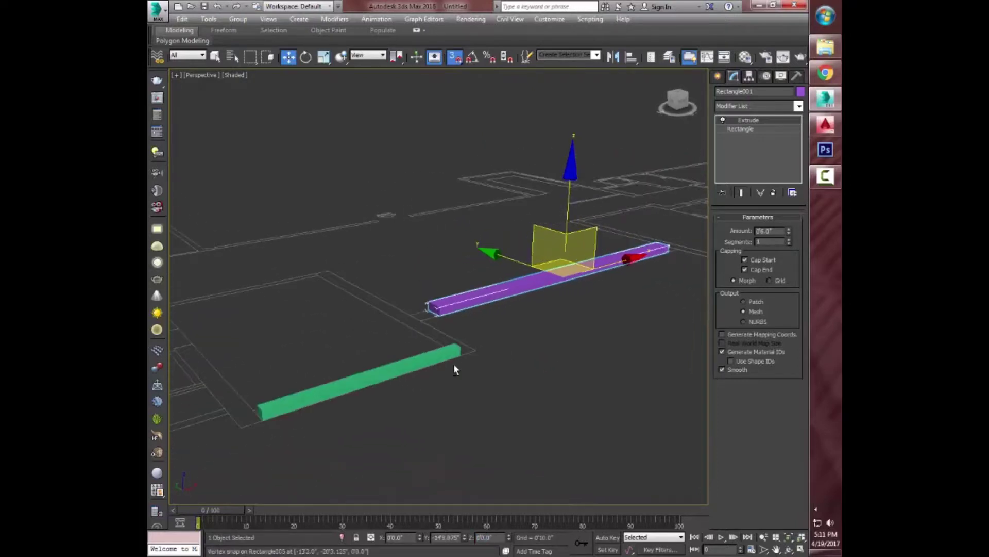
{"action": "left_click", "coordinate": [454, 365]}
{"action": "middle_click_drag", "start_coordinate": [439, 335], "coordinate": [316, 342], "text": "alt"}
{"action": "scroll", "coordinate": [330, 347], "scroll_direction": "down", "scroll_amount": 3}
{"action": "scroll", "coordinate": [350, 343], "scroll_direction": "down", "scroll_amount": 2}
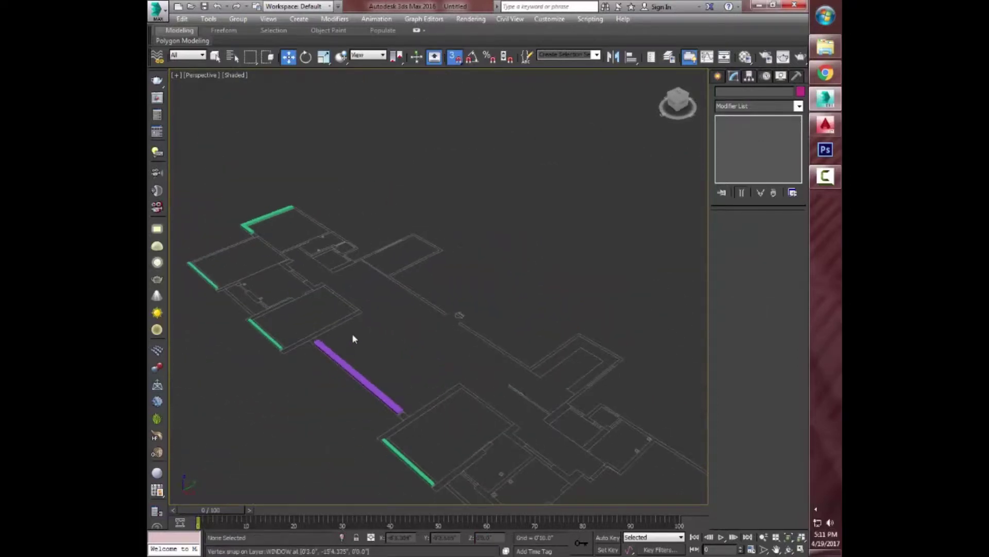
Crossing-select the plan lines and select the extruded Line017 walls, shown at 100.0 height
{"action": "left_click_drag", "start_coordinate": [419, 265], "coordinate": [364, 334]}
{"action": "mouse_move", "coordinate": [398, 313]}
{"action": "middle_mouse_down", "text": "alt"}
{"action": "mouse_move", "coordinate": [365, 292]}
{"action": "mouse_move", "coordinate": [205, 302]}
{"action": "middle_mouse_up", "text": "alt"}
{"action": "scroll", "coordinate": [342, 304], "scroll_direction": "down", "scroll_amount": 2}
{"action": "scroll", "coordinate": [474, 300], "scroll_direction": "up", "scroll_amount": 3}
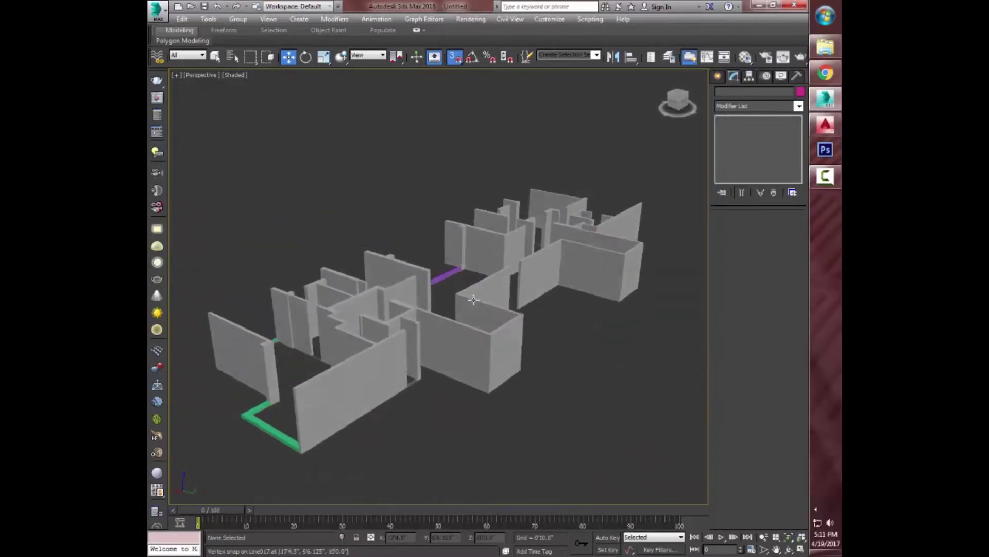
{"action": "left_click", "coordinate": [474, 299]}
{"action": "mouse_move", "coordinate": [474, 300]}
{"action": "middle_mouse_down", "text": "alt"}
{"action": "mouse_move", "coordinate": [452, 297]}
{"action": "mouse_move", "coordinate": [393, 342]}
{"action": "mouse_move", "coordinate": [307, 236]}
{"action": "mouse_move", "coordinate": [315, 237]}
{"action": "middle_mouse_up", "text": "alt"}
{"action": "scroll", "coordinate": [453, 304], "scroll_direction": "up", "scroll_amount": 3}
Show the whole plan zoomed to extents in the Top view in wireframe
{"action": "key", "text": "z"}
{"action": "key", "text": "t"}
{"action": "key", "text": "F3"}
{"action": "scroll", "coordinate": [489, 276], "scroll_direction": "down", "scroll_amount": 2}
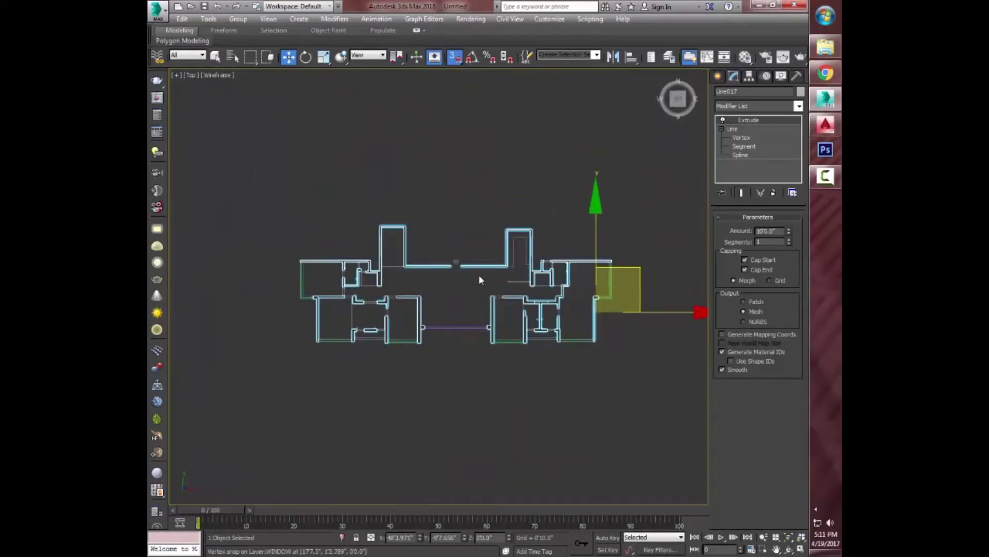
Draw a plane over the whole floor plan with Length and Width segments set to 1
{"action": "left_click", "coordinate": [453, 296]}
{"action": "right_click", "coordinate": [453, 296]}
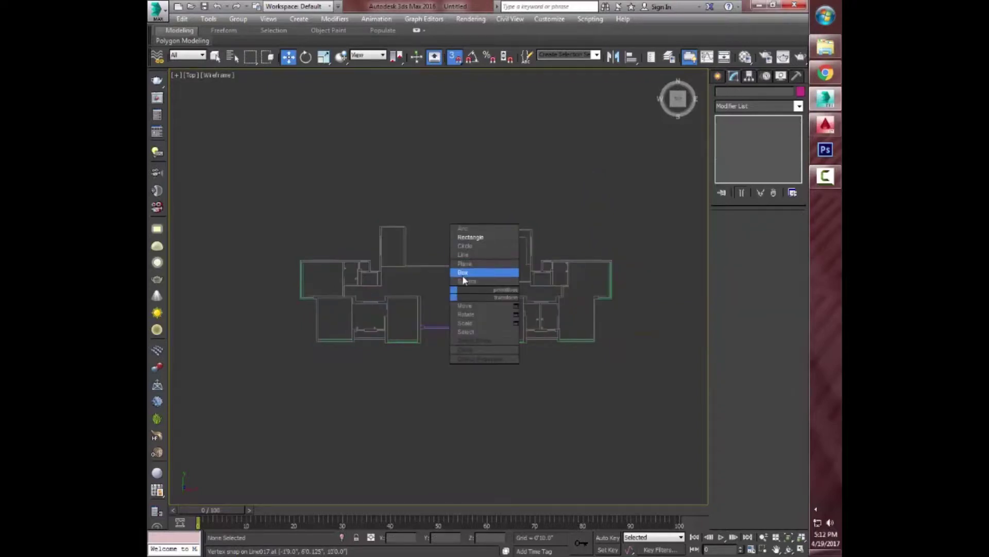
{"action": "left_click", "coordinate": [464, 264]}
{"action": "left_click_drag", "start_coordinate": [270, 216], "coordinate": [637, 366]}
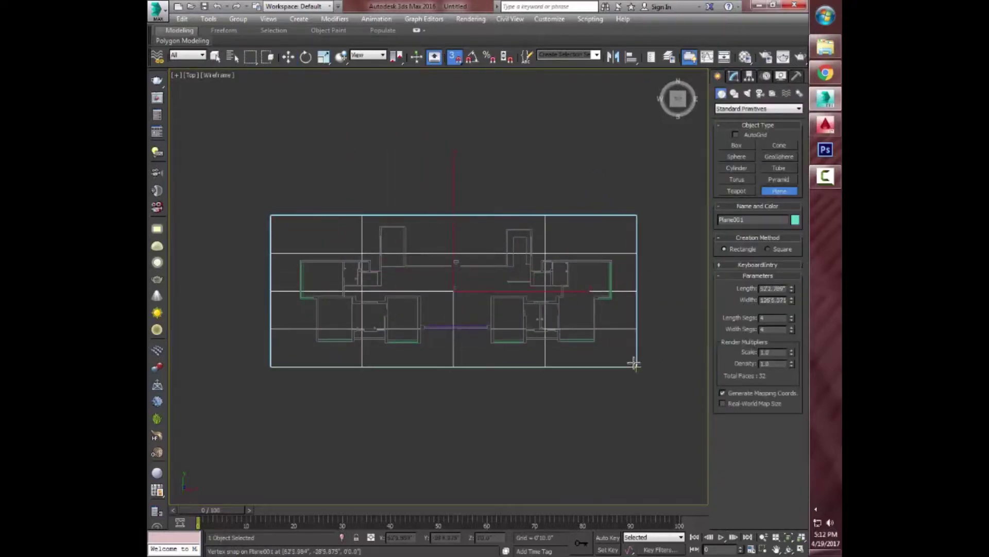
{"action": "key", "text": "w"}
{"action": "left_click", "coordinate": [733, 76]}
{"action": "right_click", "coordinate": [792, 268]}
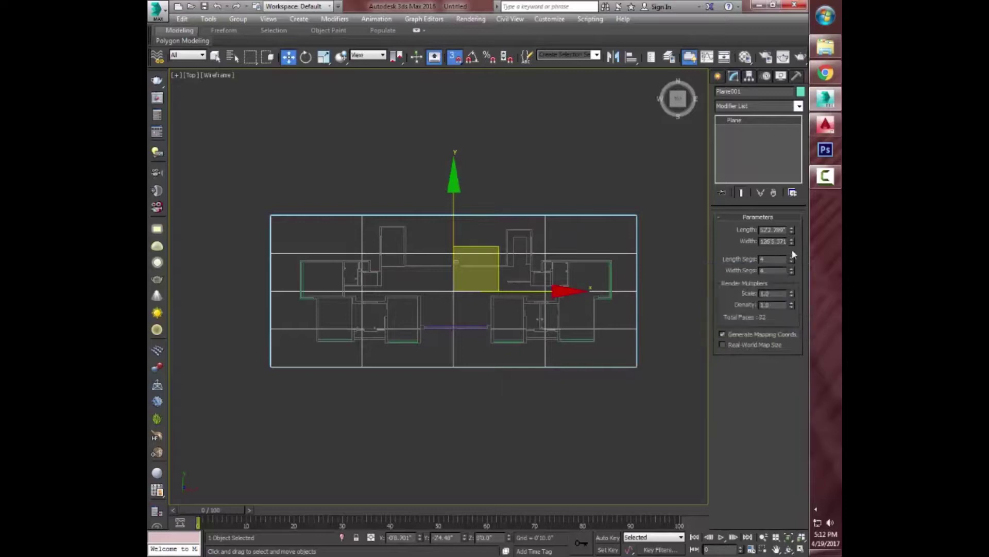
{"action": "right_click", "coordinate": [792, 271]}
Switch to shaded Perspective and colour the floor plane light grey
{"action": "key", "text": "p"}
{"action": "middle_click_drag", "start_coordinate": [467, 317], "coordinate": [490, 326], "text": "alt"}
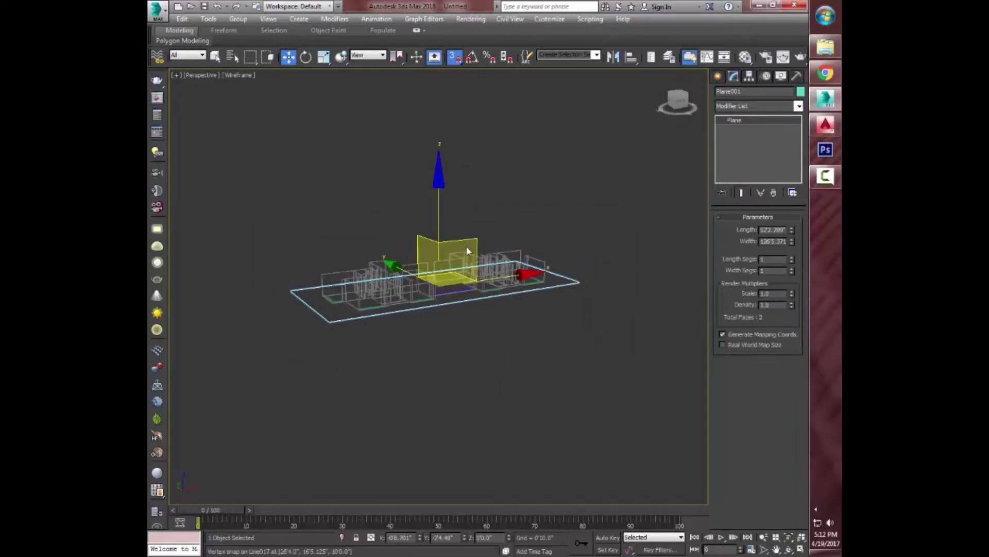
{"action": "key", "text": "F3"}
{"action": "left_click", "coordinate": [800, 91]}
{"action": "left_click", "coordinate": [527, 309]}
{"action": "left_click", "coordinate": [531, 342]}
Inspect the floor and walls in perspective, then return to Top view in wireframe
{"action": "left_click", "coordinate": [441, 344]}
{"action": "mouse_move", "coordinate": [441, 344]}
{"action": "middle_mouse_down", "text": "alt"}
{"action": "mouse_move", "coordinate": [443, 334]}
{"action": "mouse_move", "coordinate": [650, 254]}
{"action": "mouse_move", "coordinate": [610, 275]}
{"action": "mouse_move", "coordinate": [523, 194]}
{"action": "middle_mouse_up", "text": "alt"}
{"action": "scroll", "coordinate": [406, 314], "scroll_direction": "up", "scroll_amount": 8}
{"action": "scroll", "coordinate": [406, 314], "scroll_direction": "down", "scroll_amount": 1}
{"action": "scroll", "coordinate": [611, 274], "scroll_direction": "down", "scroll_amount": 3}
{"action": "scroll", "coordinate": [530, 228], "scroll_direction": "down", "scroll_amount": 2}
{"action": "key", "text": "s"}
{"action": "key", "text": "t"}
{"action": "key", "text": "F3"}
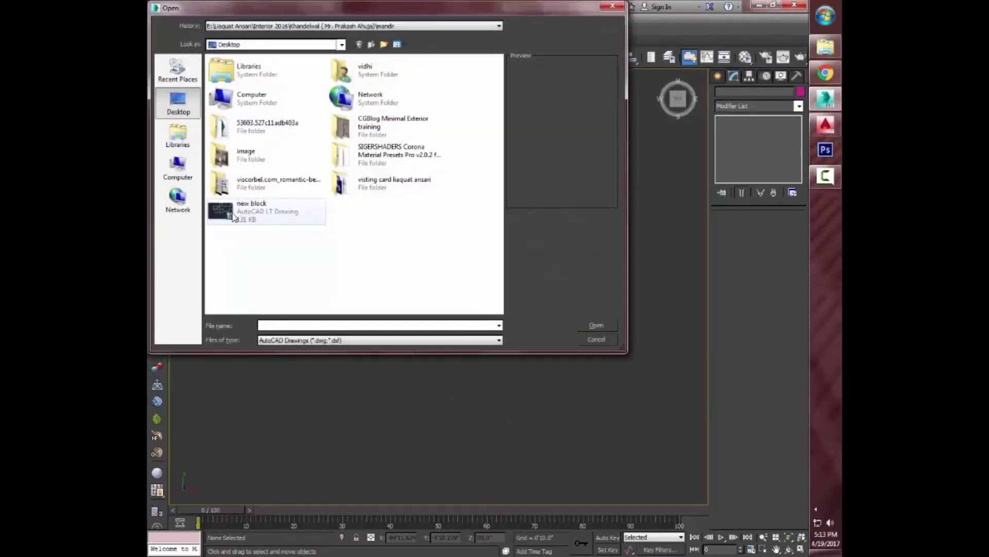
Pick new block.dwg for linking and keep the AutoCAD drawing preset
{"action": "left_click", "coordinate": [235, 213]}
{"action": "left_click", "coordinate": [597, 326]}
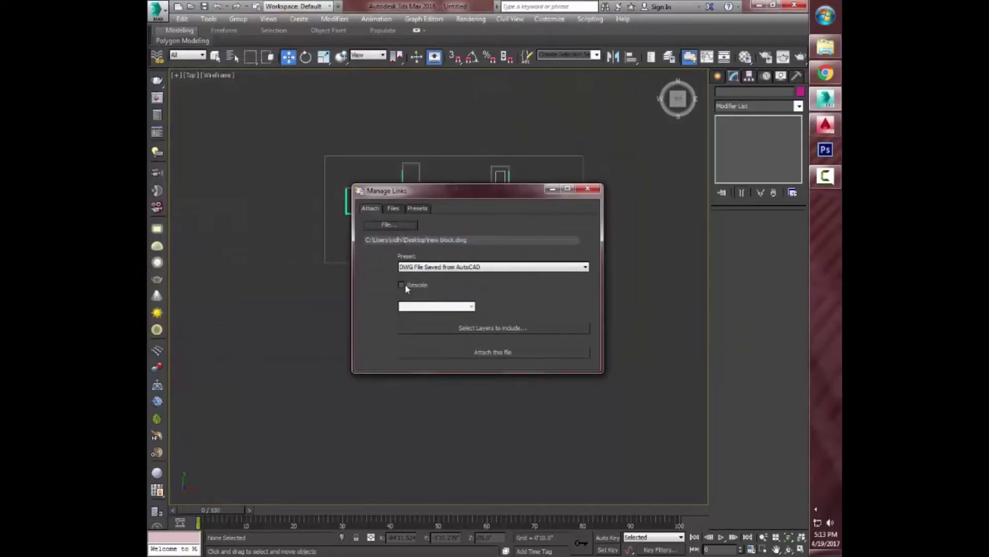
{"action": "left_click", "coordinate": [420, 207]}
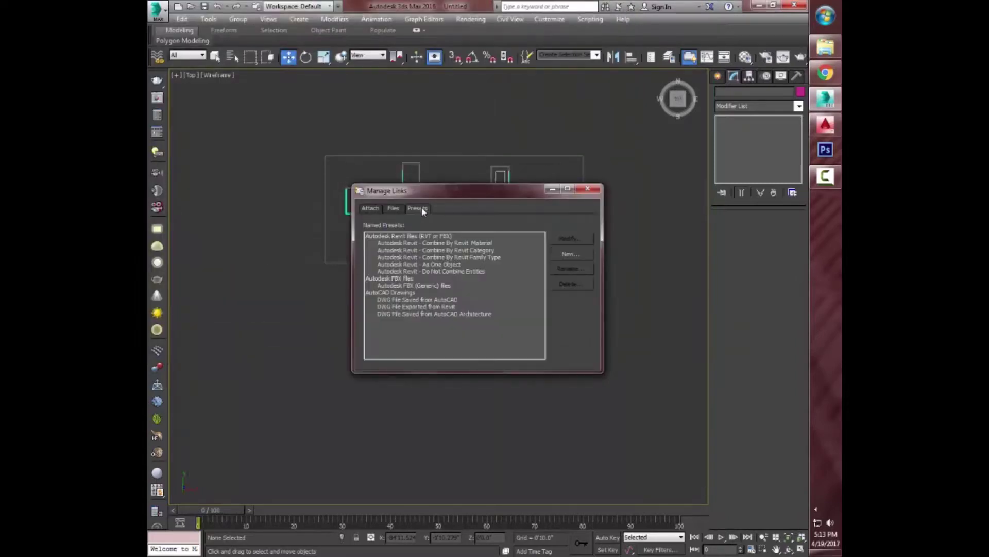
{"action": "left_click", "coordinate": [394, 208]}
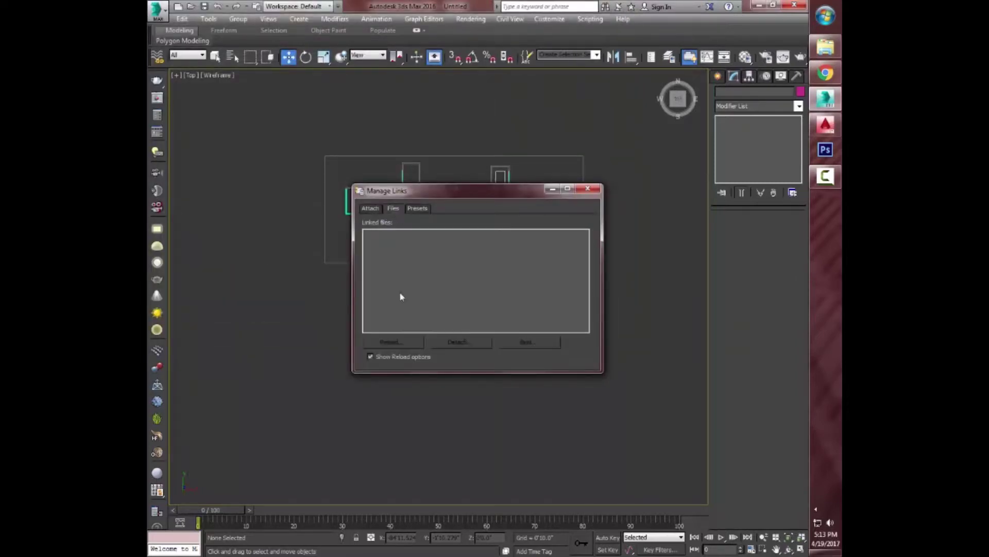
{"action": "left_click", "coordinate": [371, 208]}
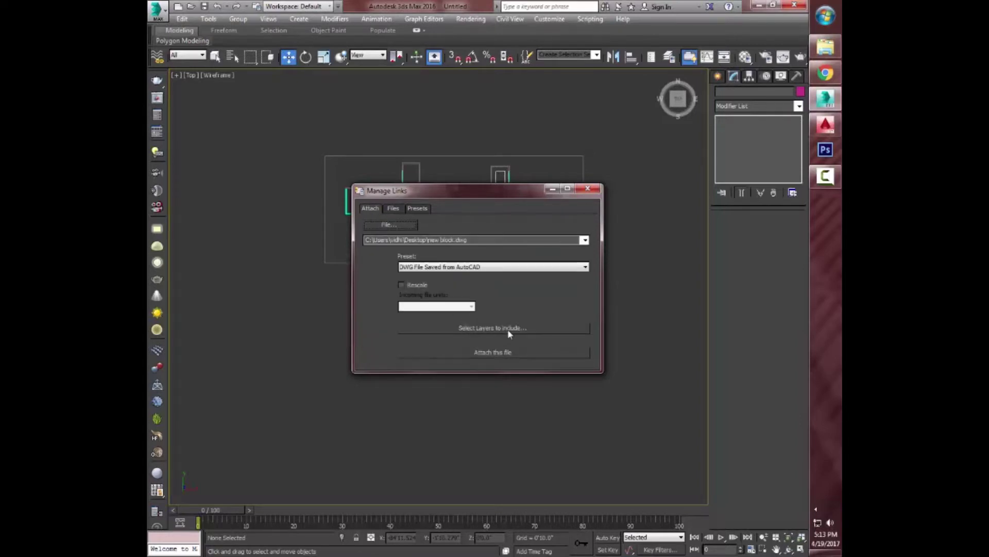
{"action": "left_click", "coordinate": [495, 267]}
{"action": "left_click", "coordinate": [488, 354]}
{"action": "left_click", "coordinate": [441, 267]}
Enable Rescale with incoming units in Inches and choose layers from the list
{"action": "left_click", "coordinate": [412, 274]}
{"action": "left_click", "coordinate": [423, 307]}
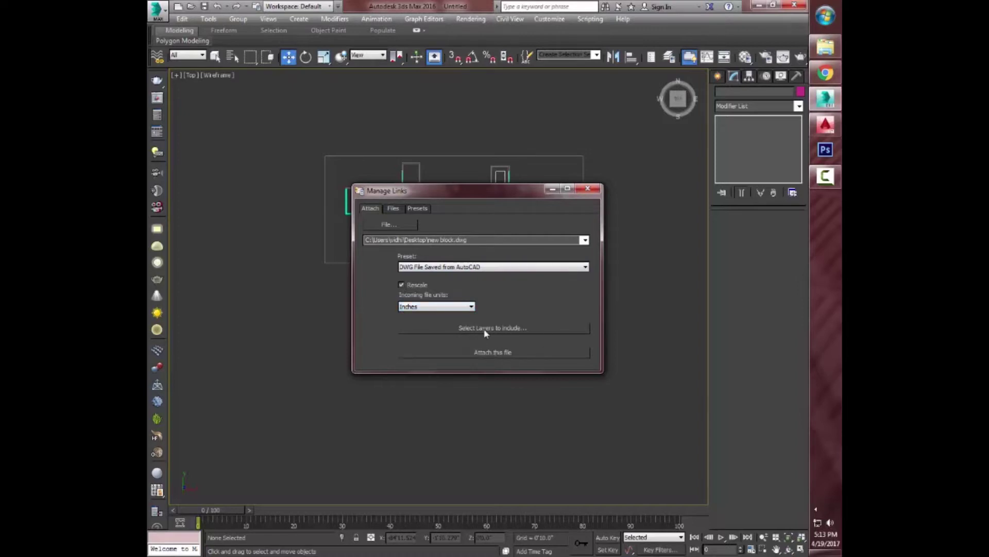
{"action": "left_click", "coordinate": [504, 328]}
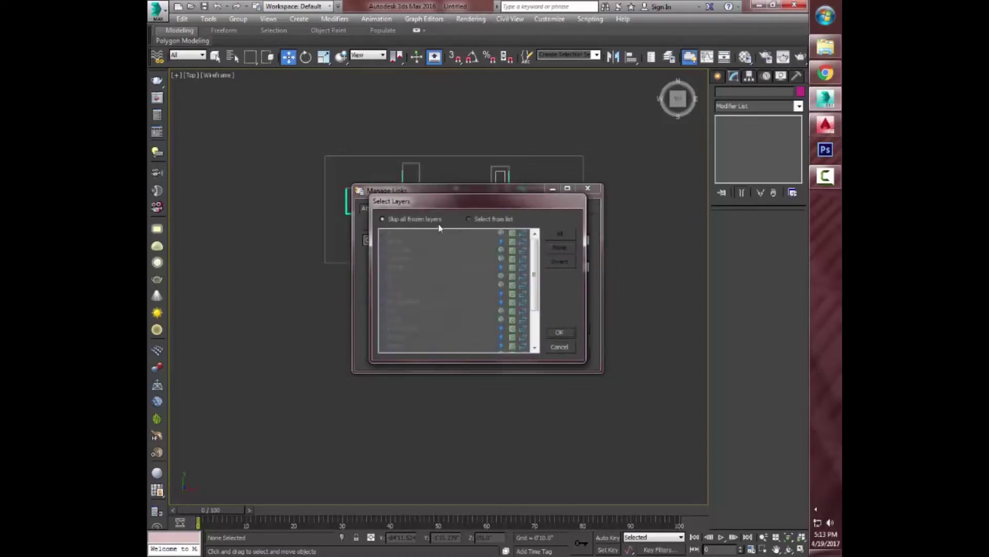
{"action": "left_click", "coordinate": [472, 223]}
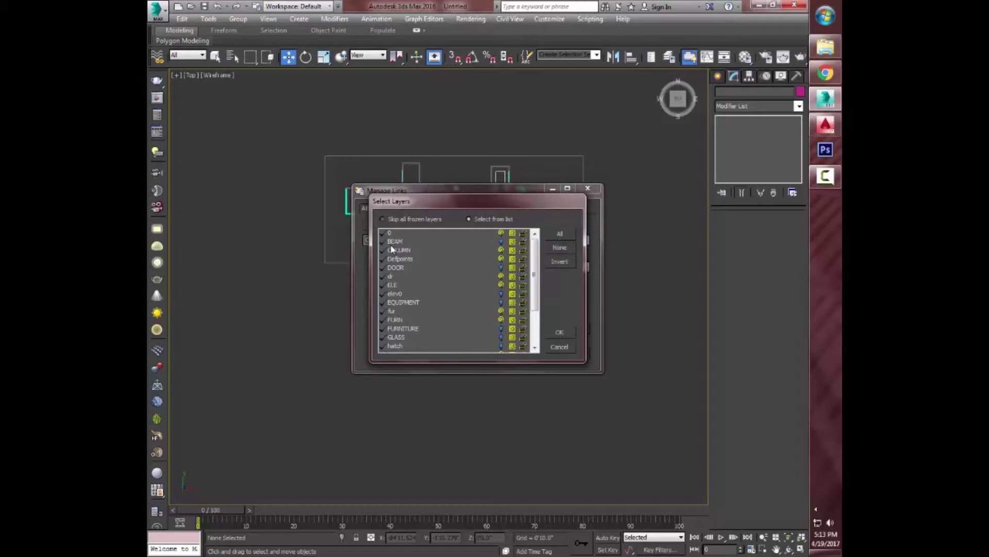
{"action": "left_click_drag", "start_coordinate": [534, 264], "coordinate": [538, 298]}
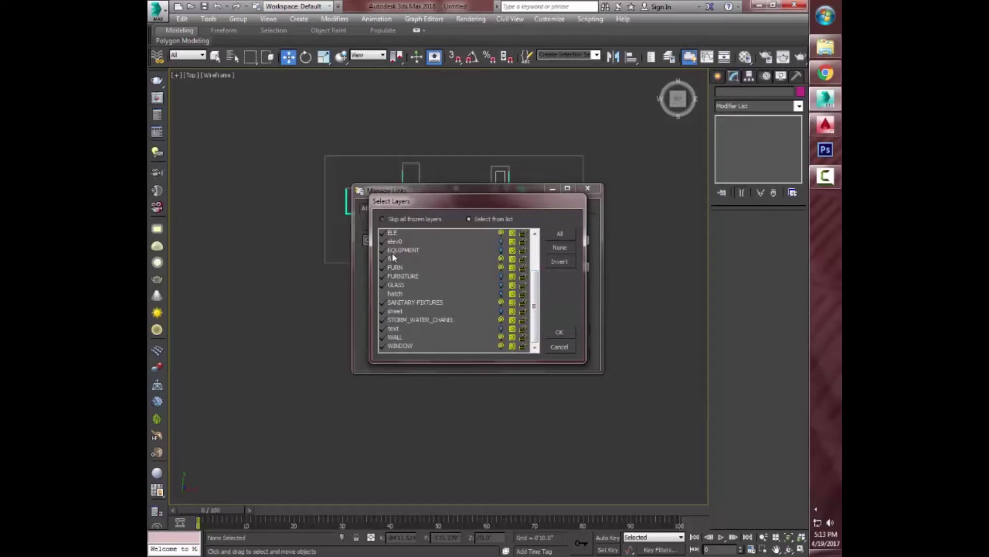
{"action": "left_click_drag", "start_coordinate": [536, 284], "coordinate": [535, 251]}
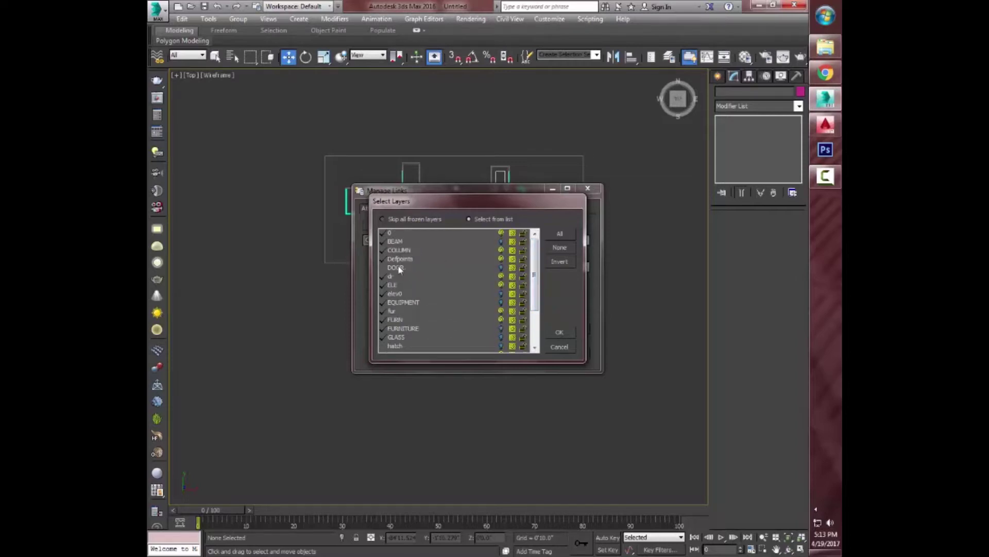
{"action": "left_click", "coordinate": [563, 333]}
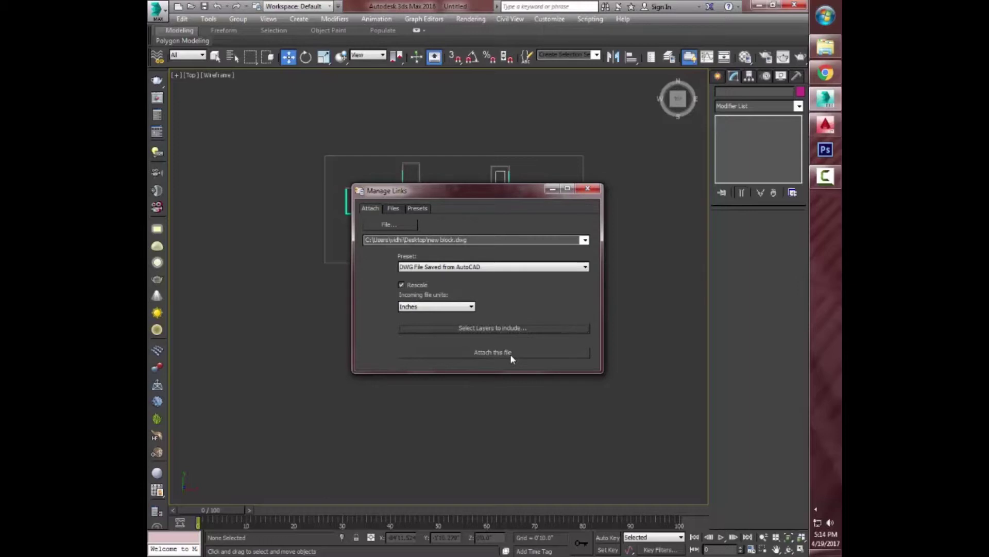
Re-pick new block.dwg from the Desktop, attach it, and close Manage Links
{"action": "left_click", "coordinate": [582, 240]}
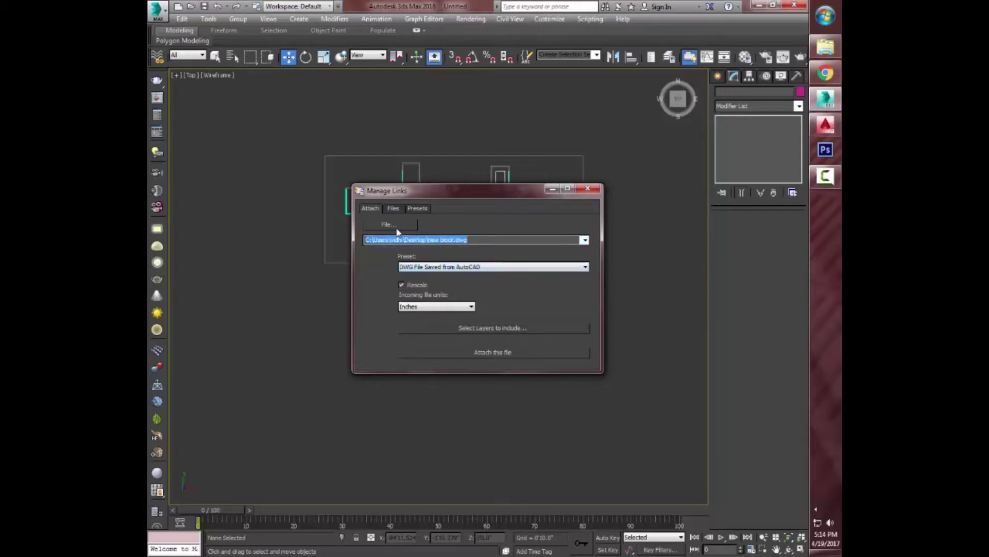
{"action": "left_click", "coordinate": [397, 225]}
{"action": "left_click", "coordinate": [357, 299]}
{"action": "left_click", "coordinate": [427, 413]}
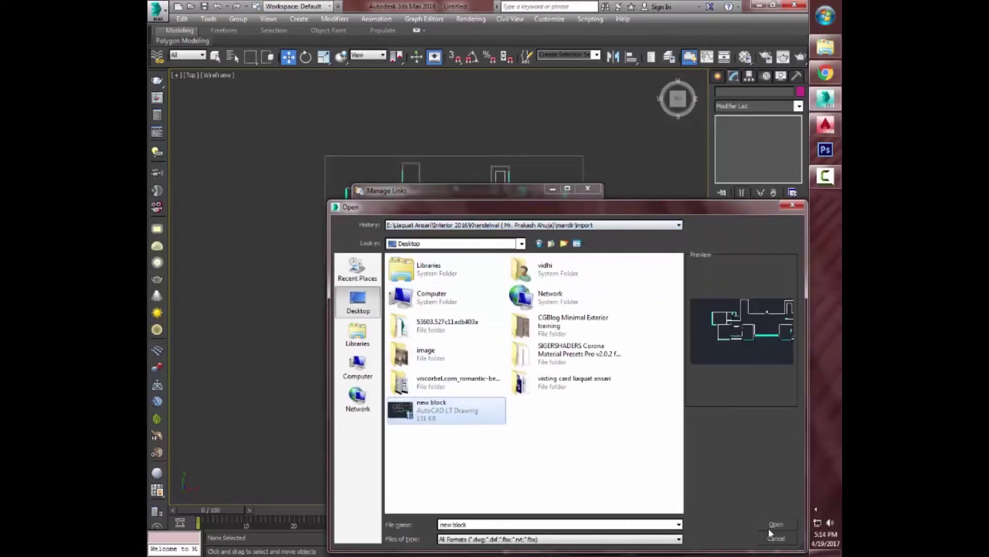
{"action": "left_click", "coordinate": [775, 524]}
{"action": "left_click", "coordinate": [491, 353]}
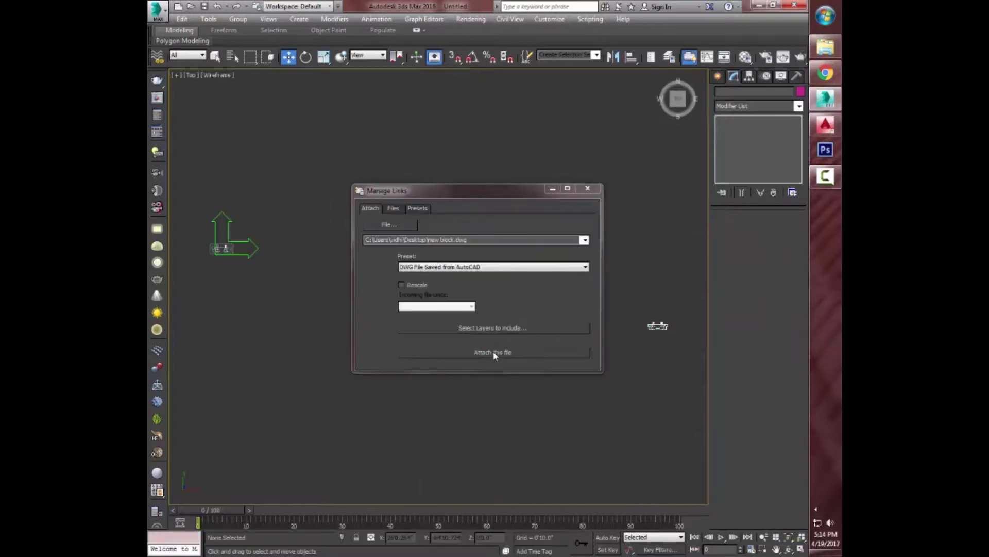
{"action": "left_click", "coordinate": [587, 188]}
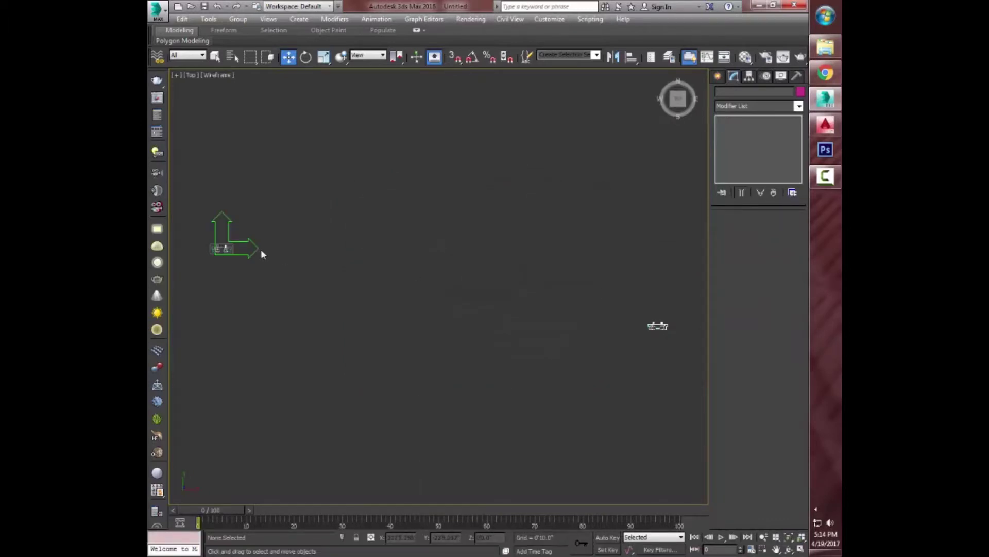
Select the linked floor plan and move it beside the green copy
{"action": "middle_click_drag", "start_coordinate": [336, 215], "coordinate": [501, 267]}
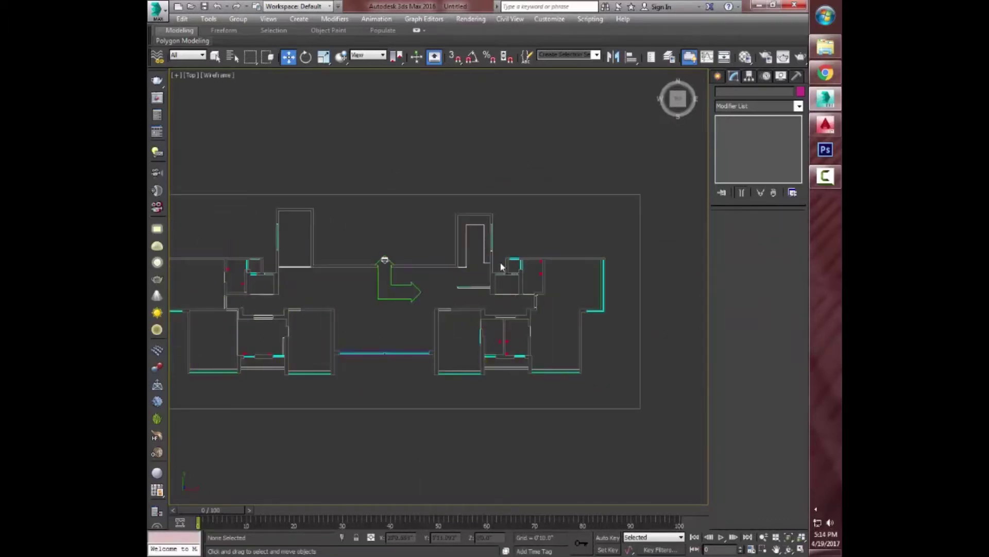
{"action": "scroll", "coordinate": [580, 348], "scroll_direction": "down", "scroll_amount": 5}
{"action": "middle_click_drag", "start_coordinate": [580, 349], "coordinate": [631, 309]}
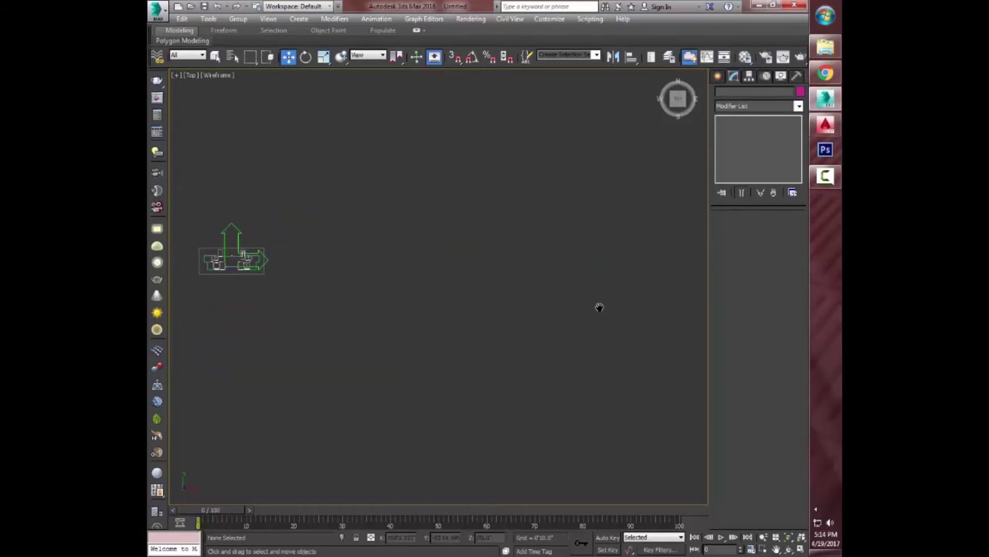
{"action": "left_click_drag", "start_coordinate": [530, 307], "coordinate": [719, 379]}
{"action": "mouse_move", "coordinate": [610, 318]}
{"action": "left_mouse_down"}
{"action": "mouse_move", "coordinate": [449, 265]}
{"action": "mouse_move", "coordinate": [332, 254]}
{"action": "left_mouse_up"}
{"action": "middle_click_drag", "start_coordinate": [433, 319], "coordinate": [567, 305]}
{"action": "mouse_move", "coordinate": [567, 305]}
{"action": "left_mouse_down"}
{"action": "mouse_move", "coordinate": [404, 289]}
{"action": "mouse_move", "coordinate": [535, 240]}
{"action": "mouse_move", "coordinate": [604, 240]}
{"action": "left_mouse_up"}
Select the linked plan shape and pan around both plans in Top view
{"action": "scroll", "coordinate": [412, 310], "scroll_direction": "up", "scroll_amount": 5}
{"action": "scroll", "coordinate": [540, 238], "scroll_direction": "up", "scroll_amount": 5}
{"action": "scroll", "coordinate": [515, 242], "scroll_direction": "up", "scroll_amount": 3}
{"action": "left_click", "coordinate": [401, 259]}
{"action": "scroll", "coordinate": [338, 238], "scroll_direction": "down", "scroll_amount": 3}
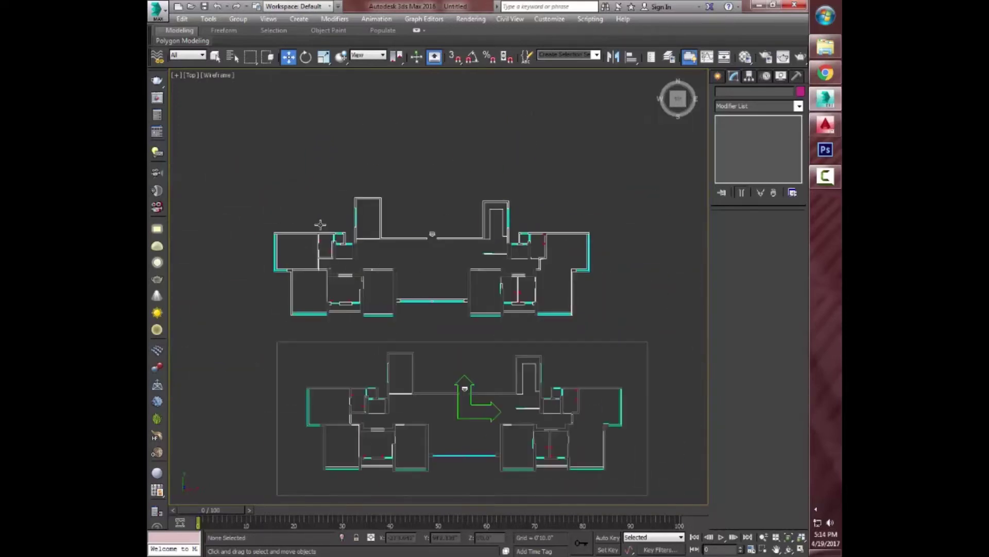
{"action": "left_click", "coordinate": [431, 237]}
{"action": "scroll", "coordinate": [453, 268], "scroll_direction": "up", "scroll_amount": 2}
{"action": "mouse_move", "coordinate": [407, 262]}
{"action": "middle_mouse_down"}
{"action": "mouse_move", "coordinate": [407, 139]}
{"action": "mouse_move", "coordinate": [410, 232]}
{"action": "mouse_move", "coordinate": [211, 175]}
{"action": "mouse_move", "coordinate": [410, 176]}
{"action": "middle_mouse_up"}
{"action": "middle_click_drag", "start_coordinate": [361, 358], "coordinate": [352, 255]}
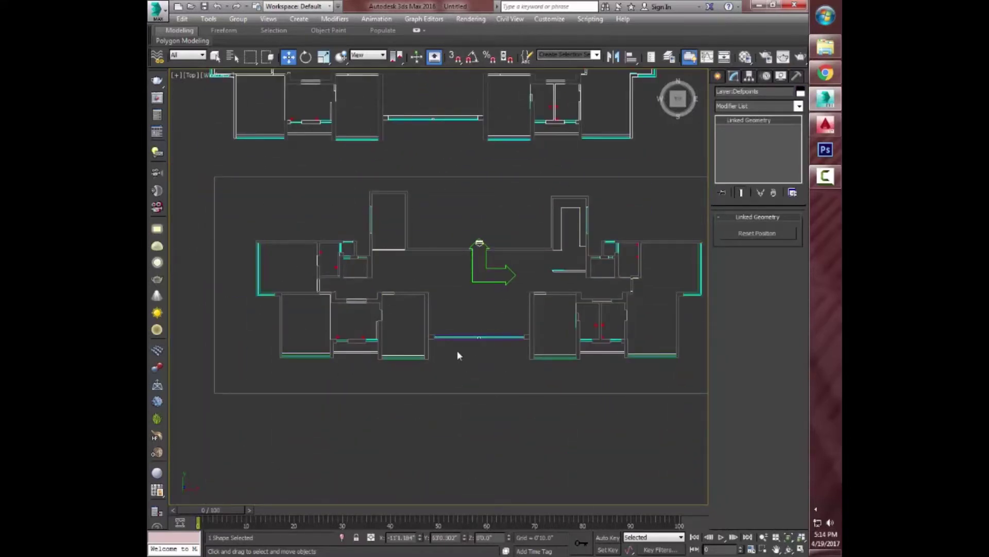
Move the LinkOriginPtHelper and its linked plan to a new spot
{"action": "left_click", "coordinate": [498, 269]}
{"action": "mouse_move", "coordinate": [498, 269]}
{"action": "left_mouse_down"}
{"action": "mouse_move", "coordinate": [445, 309]}
{"action": "mouse_move", "coordinate": [466, 139]}
{"action": "left_mouse_up"}
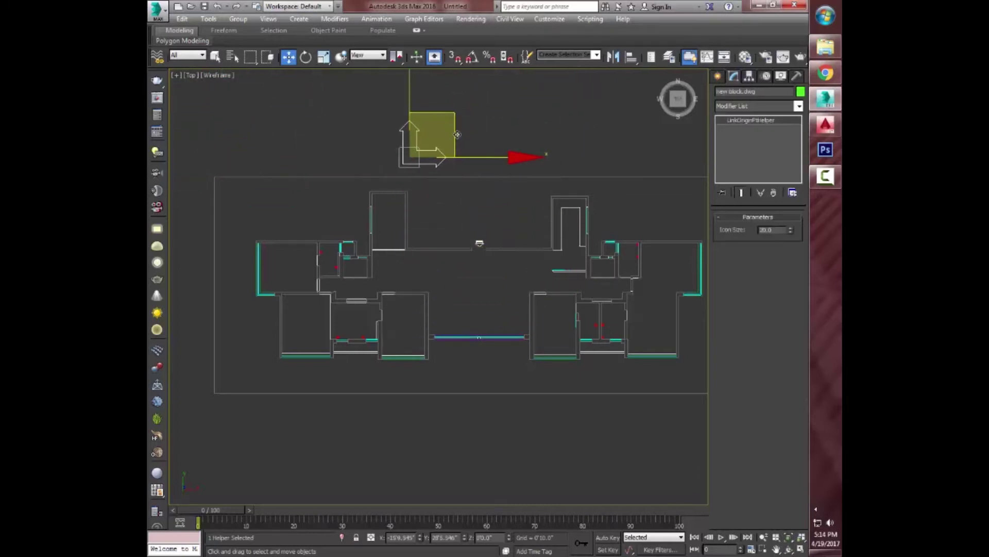
{"action": "scroll", "coordinate": [466, 139], "scroll_direction": "down", "scroll_amount": 3}
{"action": "mouse_move", "coordinate": [464, 288]}
{"action": "left_mouse_down"}
{"action": "mouse_move", "coordinate": [428, 265]}
{"action": "mouse_move", "coordinate": [520, 254]}
{"action": "mouse_move", "coordinate": [352, 269]}
{"action": "mouse_move", "coordinate": [430, 178]}
{"action": "left_mouse_up"}
{"action": "middle_click_drag", "start_coordinate": [504, 204], "coordinate": [504, 236]}
{"action": "left_click", "coordinate": [471, 177]}
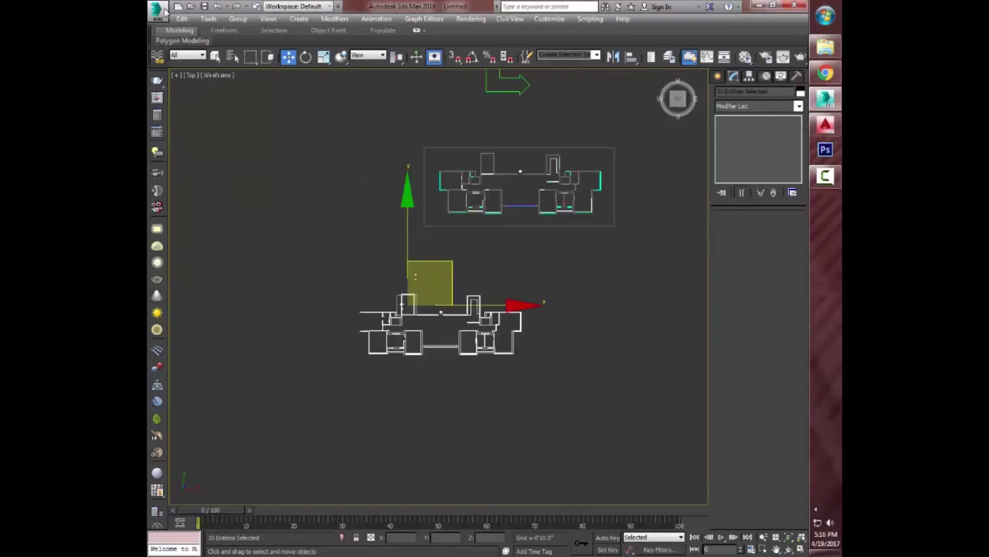
{"action": "left_click", "coordinate": [163, 11]}
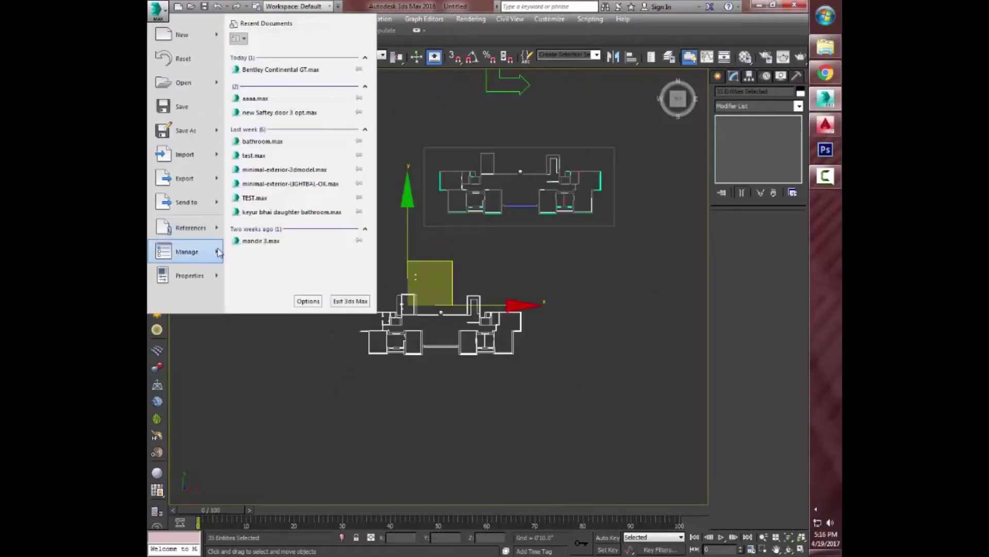
{"action": "mouse_move", "coordinate": [190, 227]}
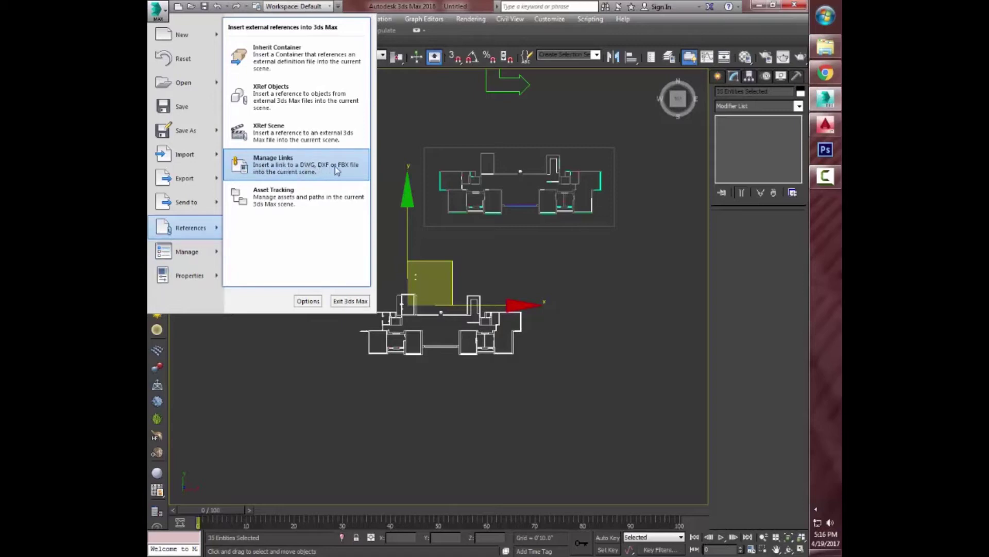
Bind the first linked new block.dwg drawing in Manage Links
{"action": "left_click", "coordinate": [297, 175]}
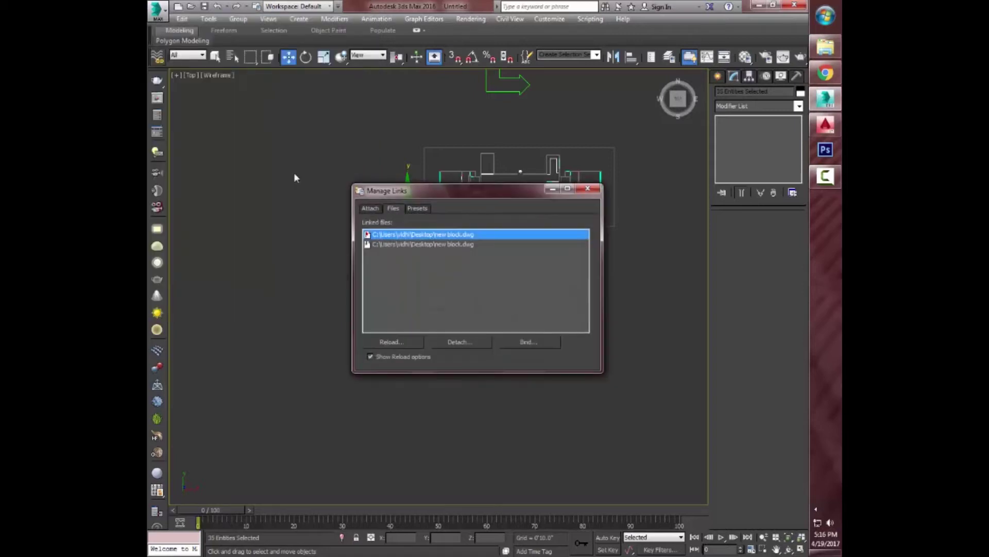
{"action": "left_click", "coordinate": [435, 235]}
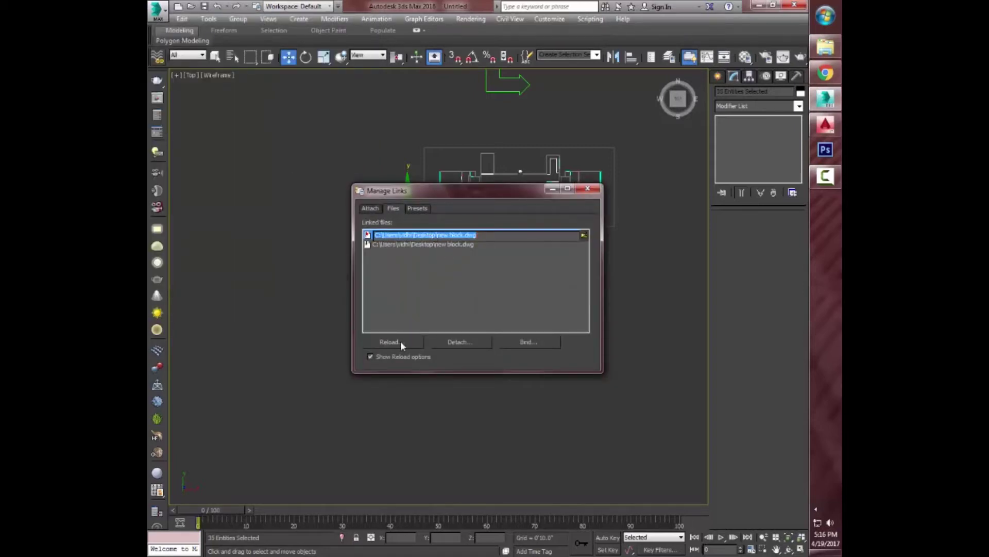
{"action": "left_click", "coordinate": [525, 342]}
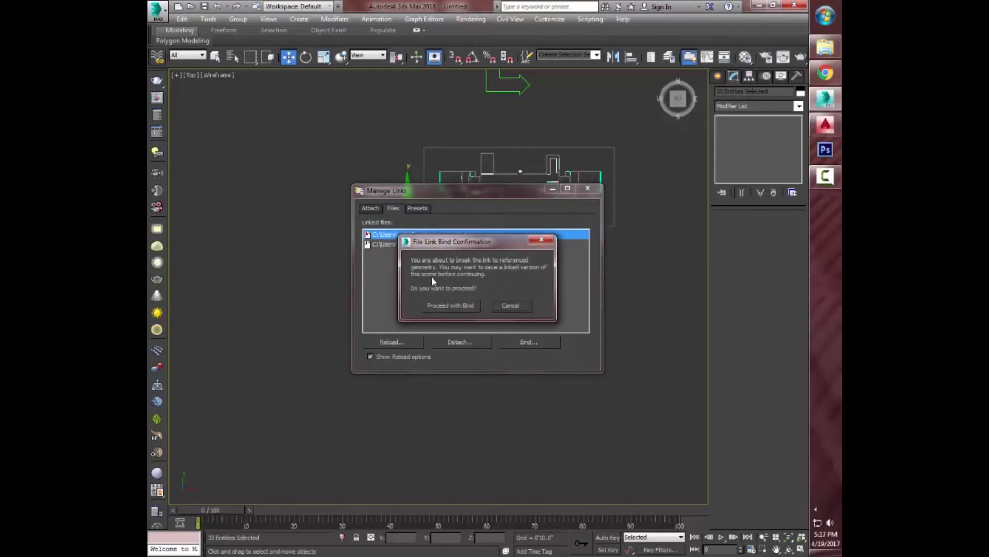
{"action": "left_click", "coordinate": [450, 306]}
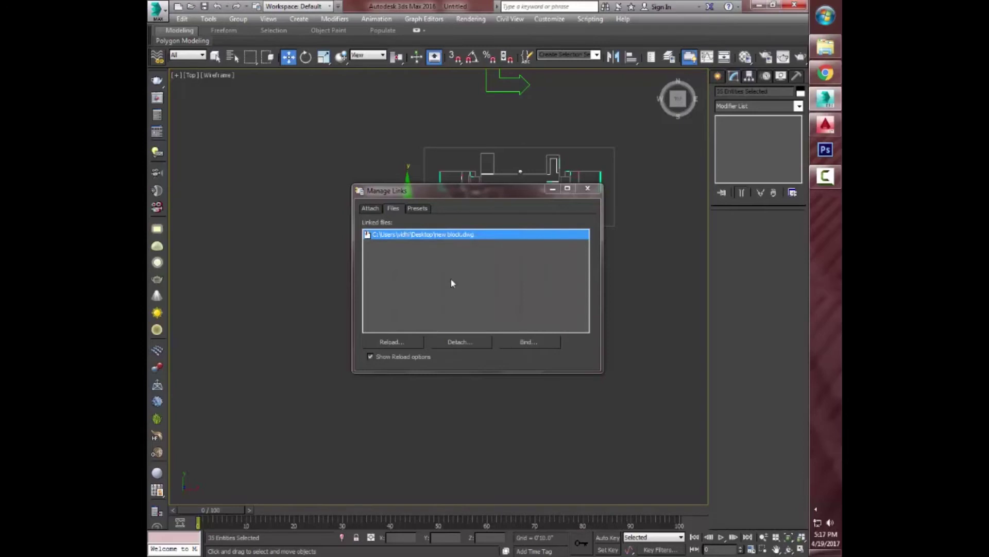
Reposition the bound drawing and delete the extra drawing at the top
{"action": "left_click_drag", "start_coordinate": [462, 191], "coordinate": [430, 337]}
{"action": "left_click_drag", "start_coordinate": [439, 303], "coordinate": [390, 215]}
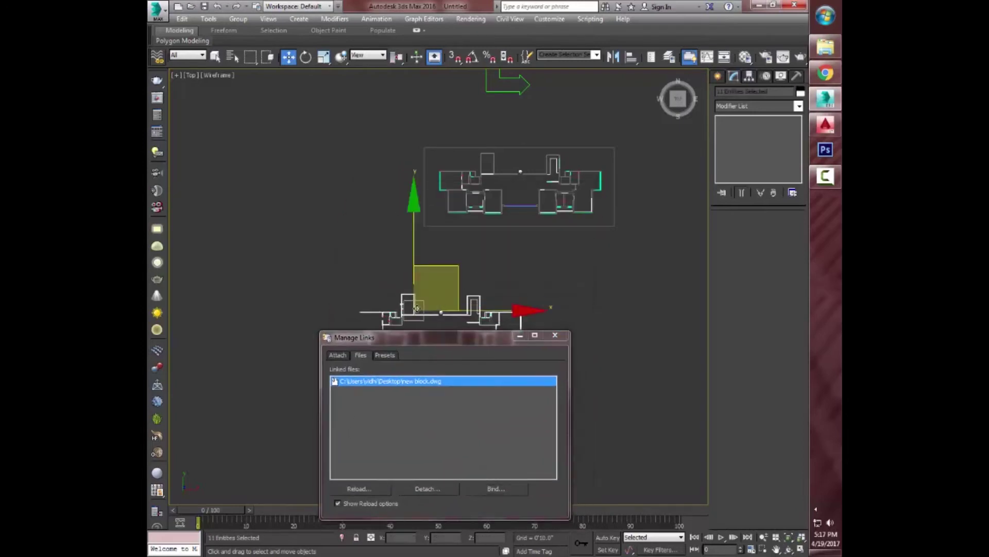
{"action": "middle_click_drag", "start_coordinate": [454, 175], "coordinate": [422, 304]}
{"action": "left_click", "coordinate": [422, 228]}
{"action": "left_click", "coordinate": [525, 113]}
{"action": "key", "text": "Delete"}
{"action": "left_click_drag", "start_coordinate": [353, 93], "coordinate": [453, 249]}
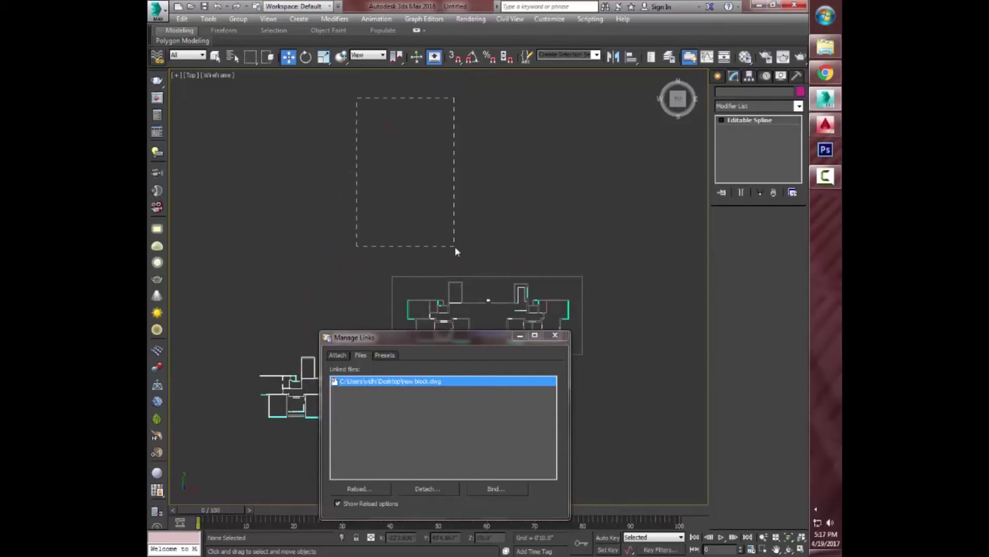
{"action": "scroll", "coordinate": [454, 249], "scroll_direction": "down", "scroll_amount": 2}
{"action": "scroll", "coordinate": [459, 175], "scroll_direction": "down", "scroll_amount": 2}
{"action": "left_click_drag", "start_coordinate": [432, 202], "coordinate": [401, 177]}
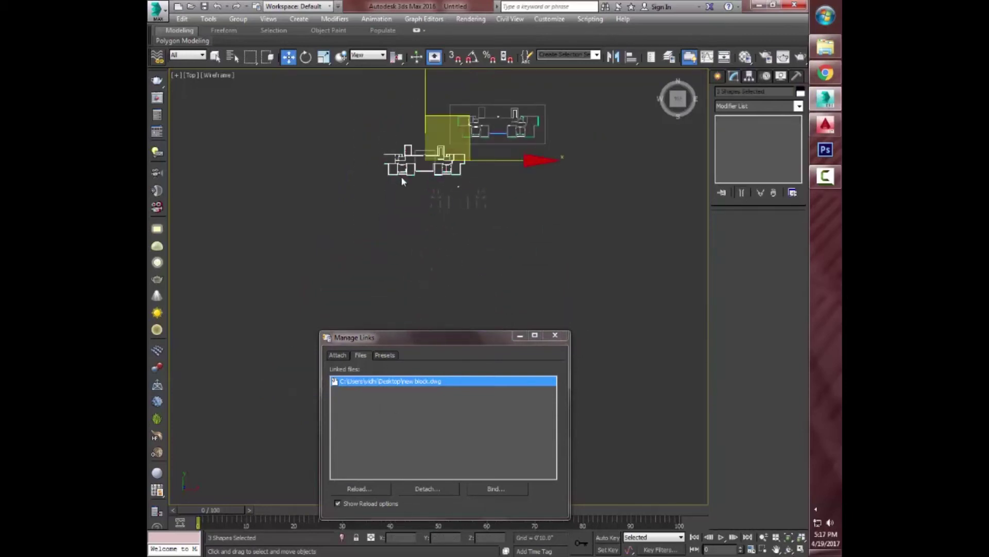
{"action": "mouse_move", "coordinate": [420, 193]}
{"action": "middle_mouse_down"}
{"action": "mouse_move", "coordinate": [469, 239]}
{"action": "mouse_move", "coordinate": [452, 224]}
{"action": "middle_mouse_up"}
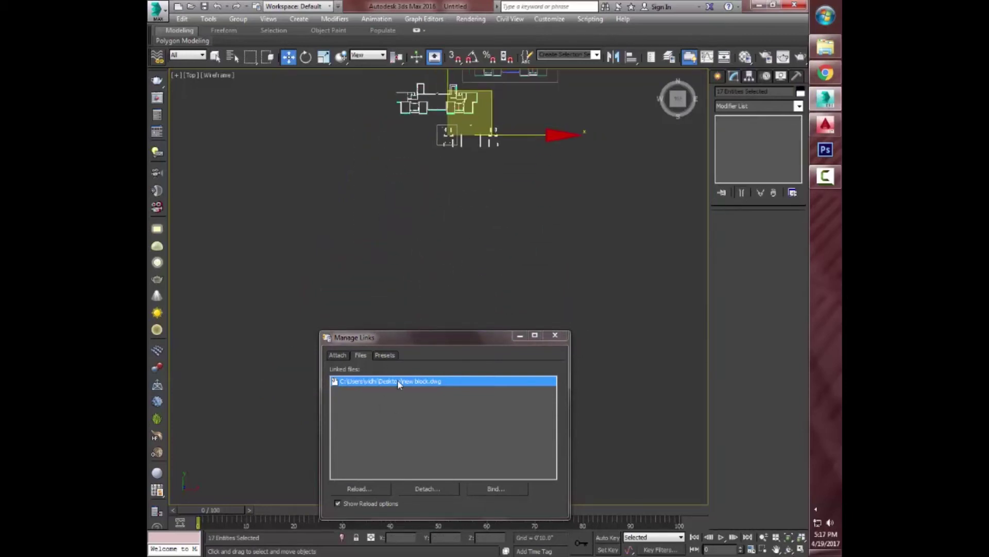
Bind the remaining linked drawing so the linked-files list is empty
{"action": "left_click", "coordinate": [485, 492]}
{"action": "left_click", "coordinate": [510, 305]}
{"action": "left_click", "coordinate": [417, 488]}
{"action": "left_click", "coordinate": [513, 331]}
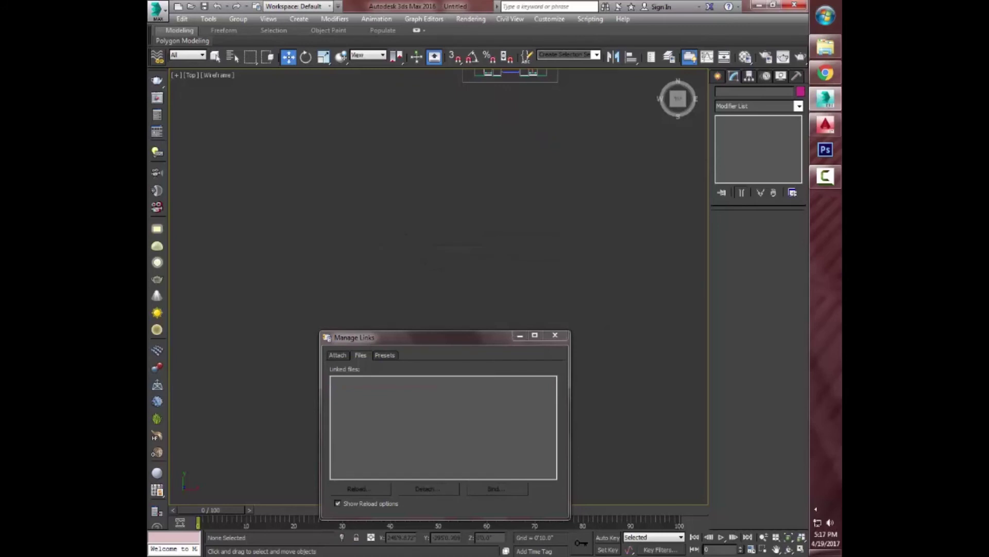
{"action": "left_click", "coordinate": [566, 336]}
Switch to shaded view and colour the four plan objects grey
{"action": "scroll", "coordinate": [497, 375], "scroll_direction": "up", "scroll_amount": 3}
{"action": "scroll", "coordinate": [482, 309], "scroll_direction": "up", "scroll_amount": 3}
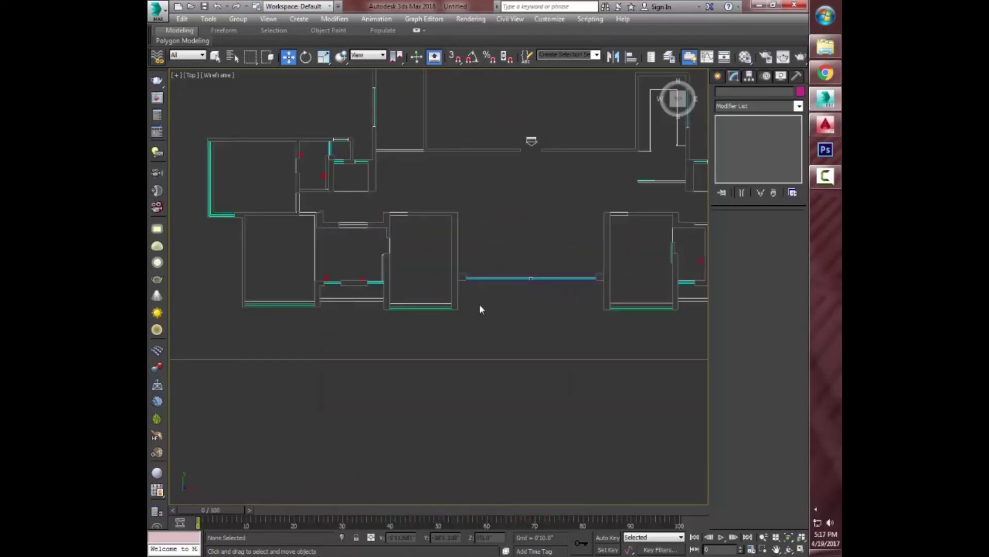
{"action": "left_click", "coordinate": [461, 358]}
{"action": "key", "text": "F3"}
{"action": "scroll", "coordinate": [439, 299], "scroll_direction": "up", "scroll_amount": 5}
{"action": "mouse_move", "coordinate": [439, 298]}
{"action": "middle_mouse_down", "text": "alt"}
{"action": "mouse_move", "coordinate": [454, 289]}
{"action": "mouse_move", "coordinate": [460, 302]}
{"action": "middle_mouse_up", "text": "alt"}
{"action": "scroll", "coordinate": [460, 301], "scroll_direction": "down", "scroll_amount": 3}
{"action": "left_click_drag", "start_coordinate": [311, 203], "coordinate": [590, 440]}
{"action": "left_click", "coordinate": [800, 92]}
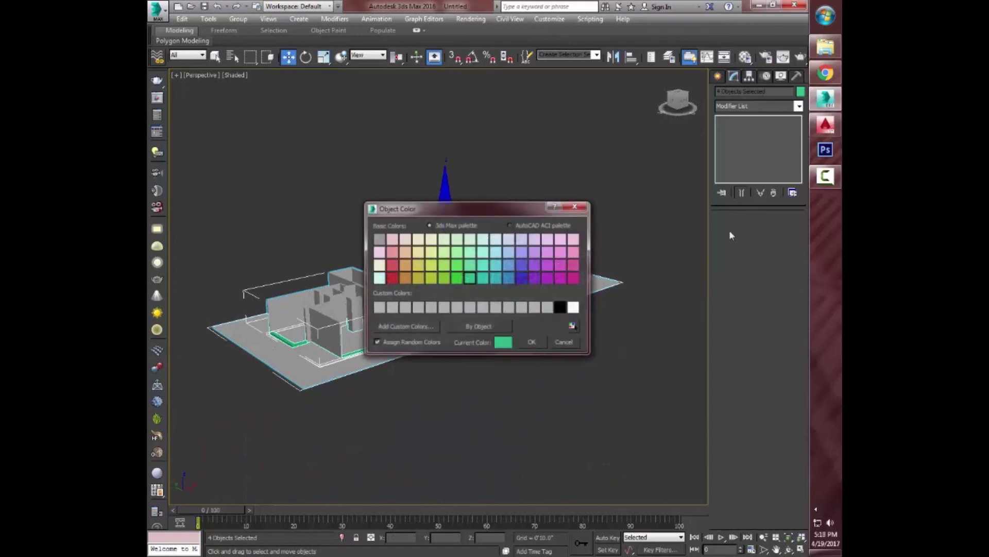
{"action": "left_click", "coordinate": [523, 307]}
{"action": "left_click", "coordinate": [532, 342]}
Set the extruded walls' object colour to teal
{"action": "middle_click_drag", "start_coordinate": [549, 361], "coordinate": [434, 348], "text": "alt"}
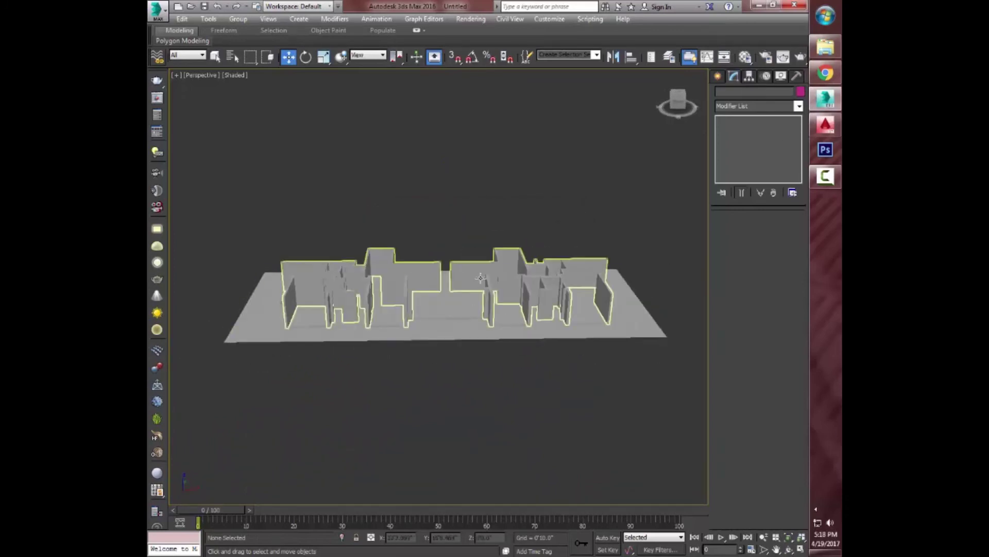
{"action": "left_click", "coordinate": [448, 288]}
{"action": "left_click", "coordinate": [801, 91]}
{"action": "left_click", "coordinate": [499, 277]}
{"action": "left_click", "coordinate": [527, 338]}
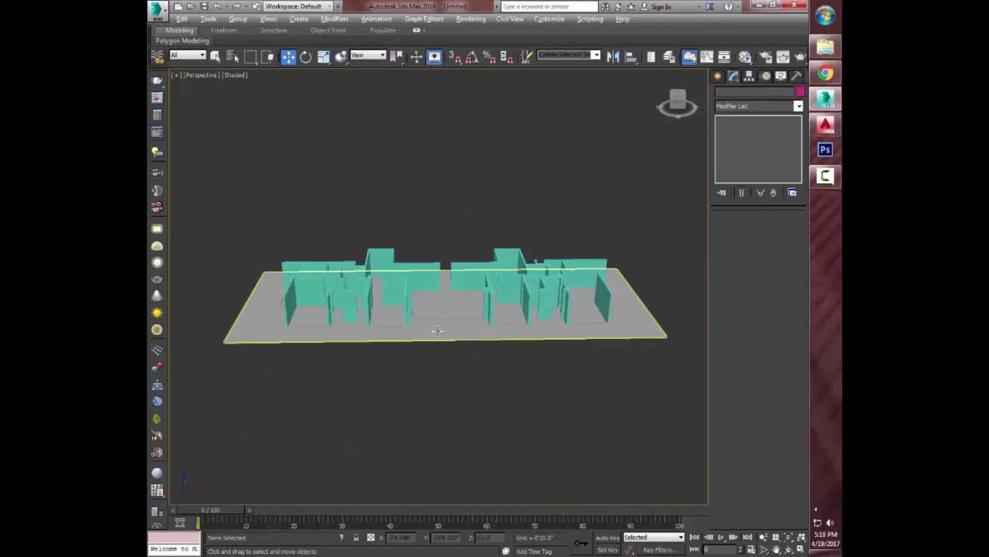
Set the floor plane's object colour to magenta
{"action": "middle_click_drag", "start_coordinate": [526, 338], "coordinate": [483, 332], "text": "alt"}
{"action": "left_click", "coordinate": [484, 333]}
{"action": "left_click", "coordinate": [800, 91]}
{"action": "left_click", "coordinate": [563, 265]}
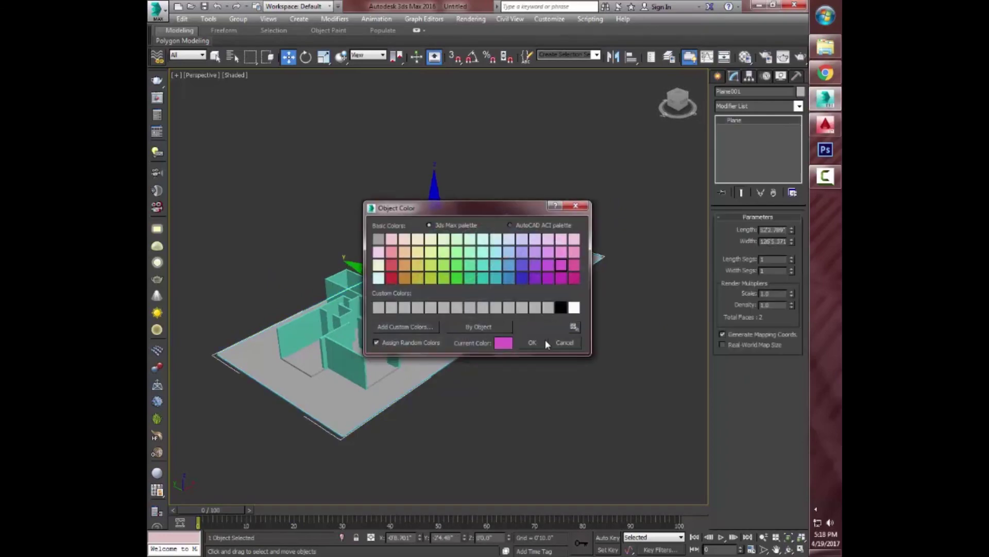
{"action": "left_click", "coordinate": [530, 342]}
Orbit and zoom to view the teal walls on the magenta floor
{"action": "left_click", "coordinate": [502, 342]}
{"action": "middle_click_drag", "start_coordinate": [502, 342], "coordinate": [457, 332], "text": "alt"}
{"action": "scroll", "coordinate": [464, 335], "scroll_direction": "up", "scroll_amount": 5}
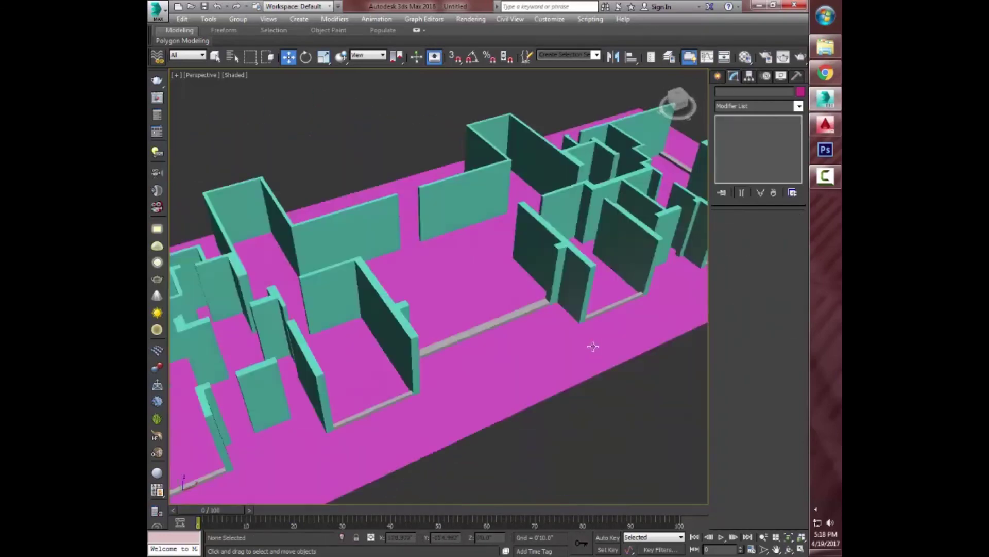
{"action": "scroll", "coordinate": [563, 342], "scroll_direction": "up", "scroll_amount": 3}
{"action": "scroll", "coordinate": [506, 283], "scroll_direction": "up", "scroll_amount": 3}
{"action": "scroll", "coordinate": [558, 439], "scroll_direction": "down", "scroll_amount": 4}
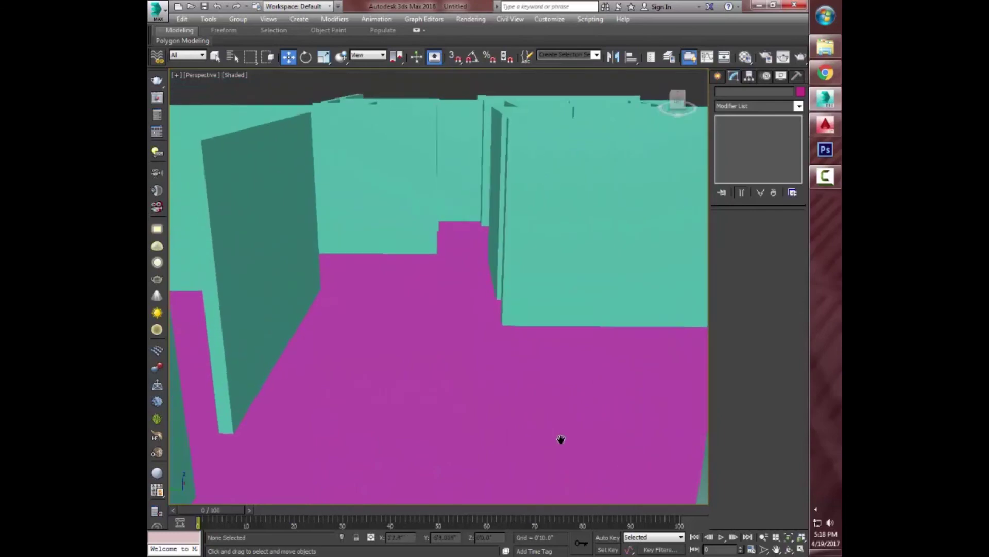
{"action": "scroll", "coordinate": [553, 365], "scroll_direction": "down", "scroll_amount": 4}
{"action": "middle_click_drag", "start_coordinate": [554, 365], "coordinate": [502, 387], "text": "alt"}
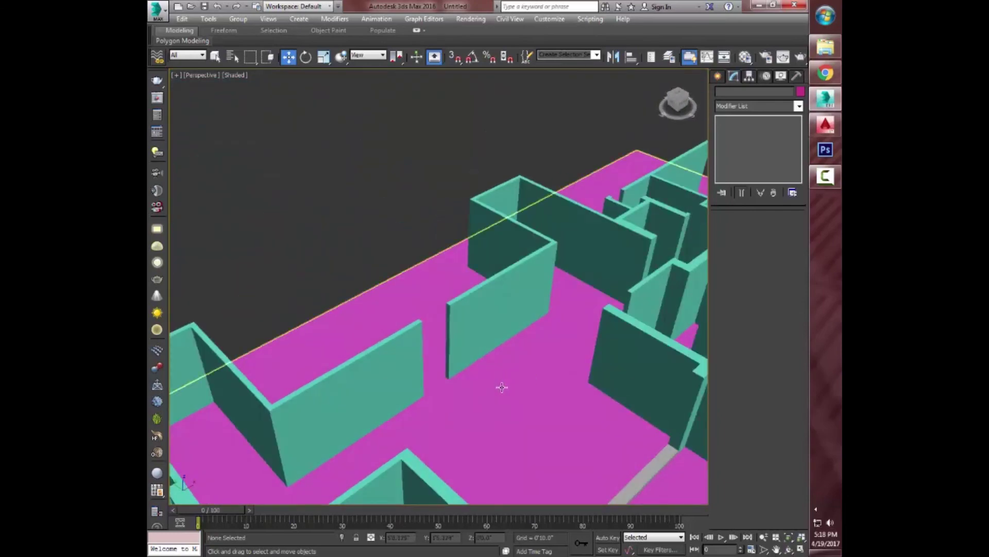
{"action": "scroll", "coordinate": [501, 387], "scroll_direction": "down", "scroll_amount": 2}
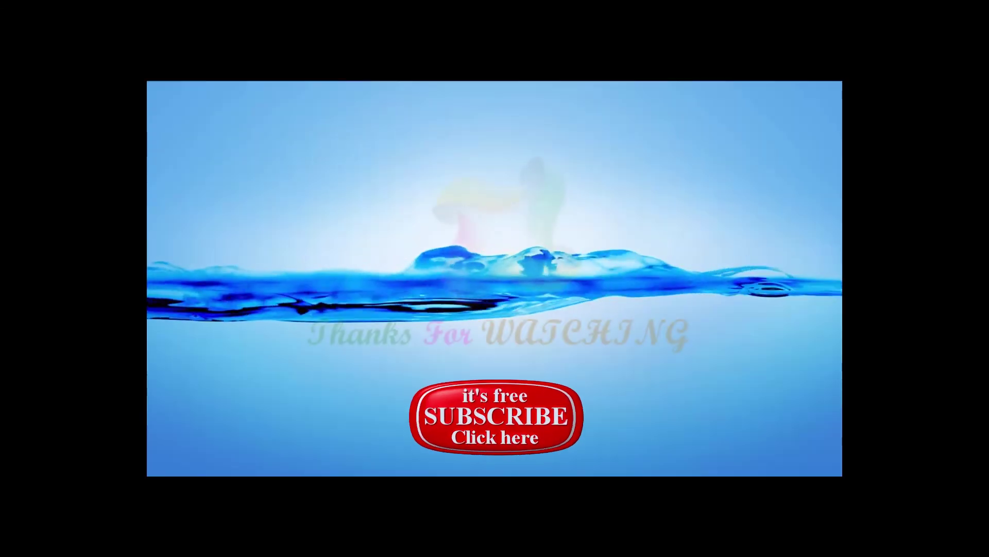